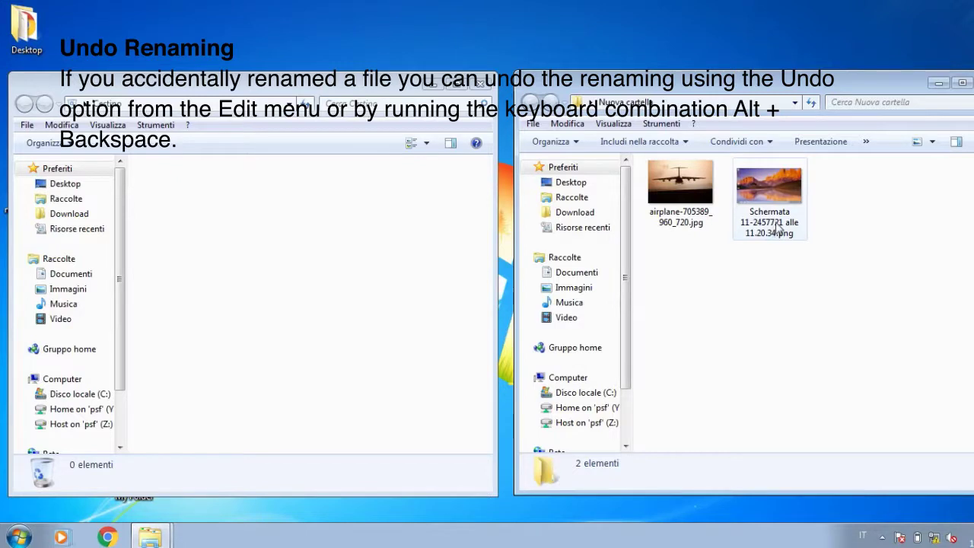
# Step: Rename the file Schermata 11-2457721 alle 11.20.34.png in the Nuova cartella folder as XYZ.png
pyautogui.rightClick(779, 228)
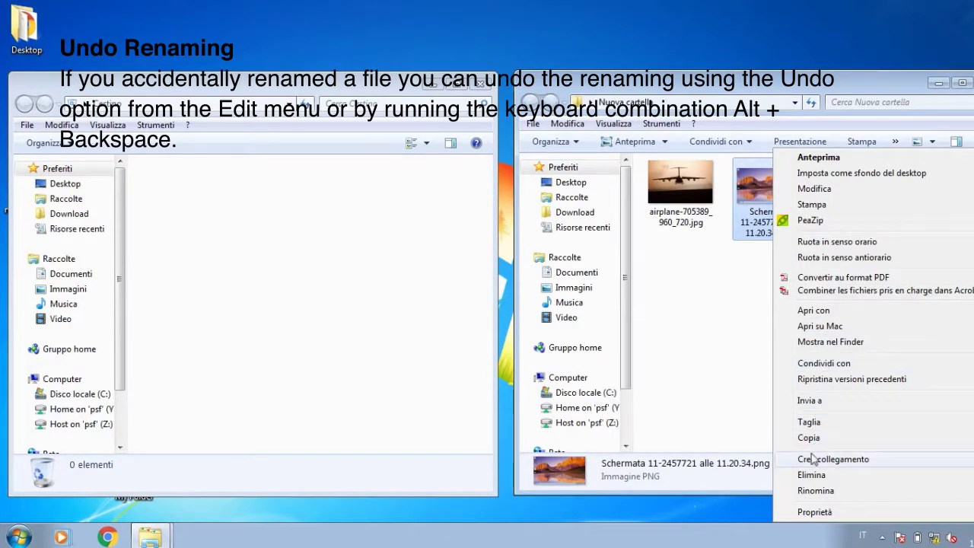
pyautogui.click(811, 493)
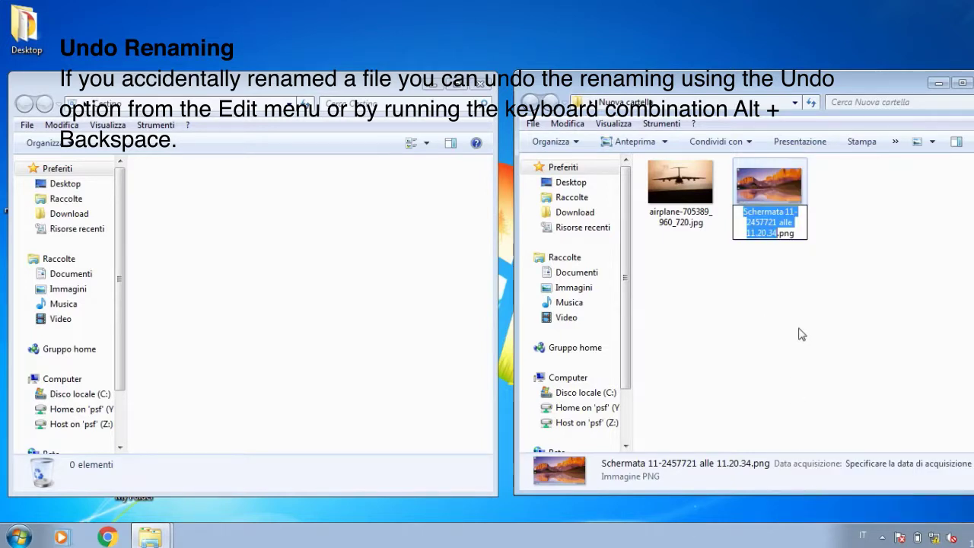
pyautogui.write('XYZ')
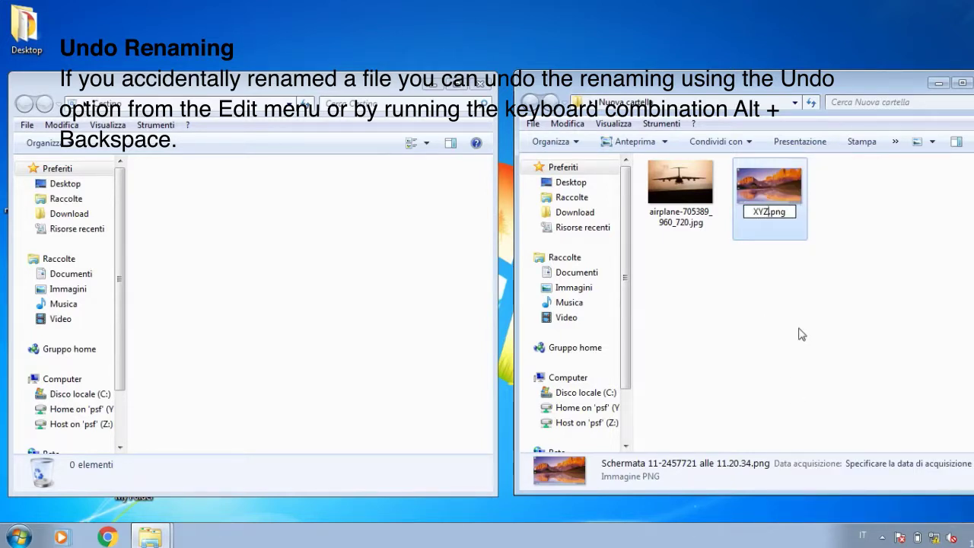
pyautogui.press('Return')
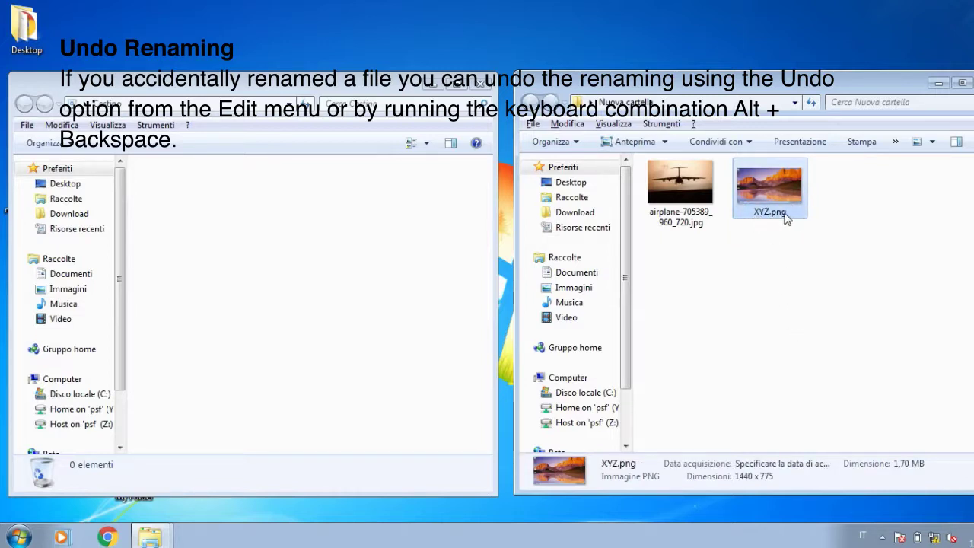
# Step: Undo the renaming of the XYZ.png file in the Nuova cartella folder
pyautogui.click(566, 123)
pyautogui.click(575, 142)
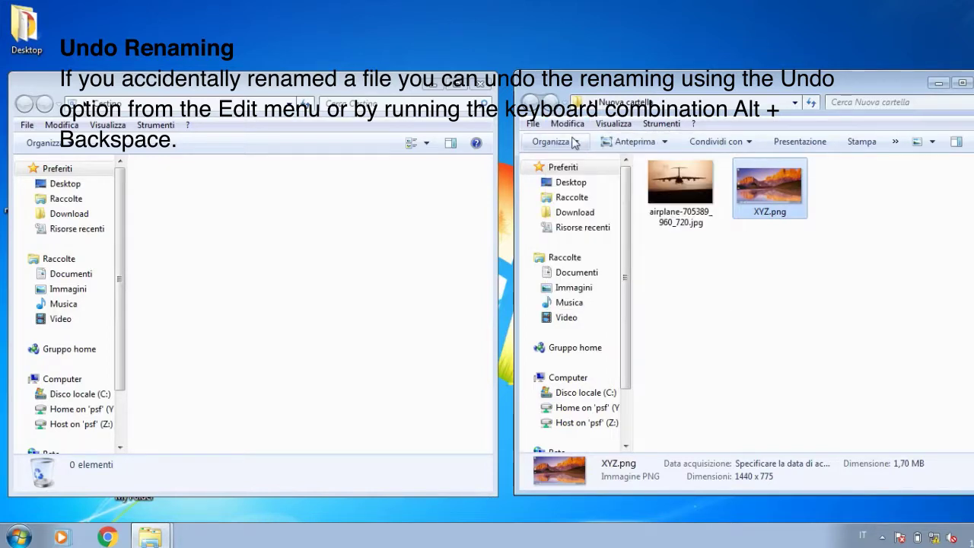
pyautogui.click(779, 286)
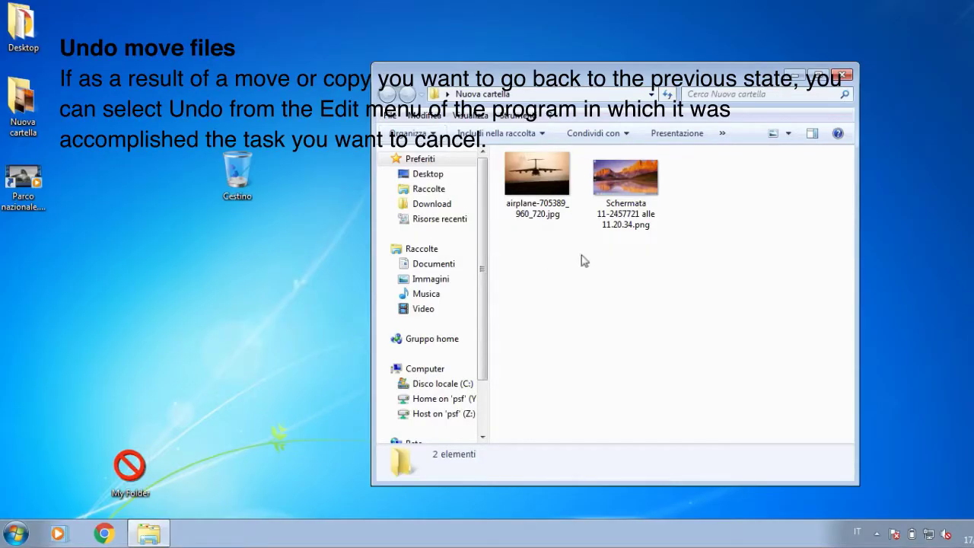
# Step: Open the Recycle Bin (Cestino) and arrange its window side by side with the Nuova cartella window
pyautogui.rightClick(634, 195)
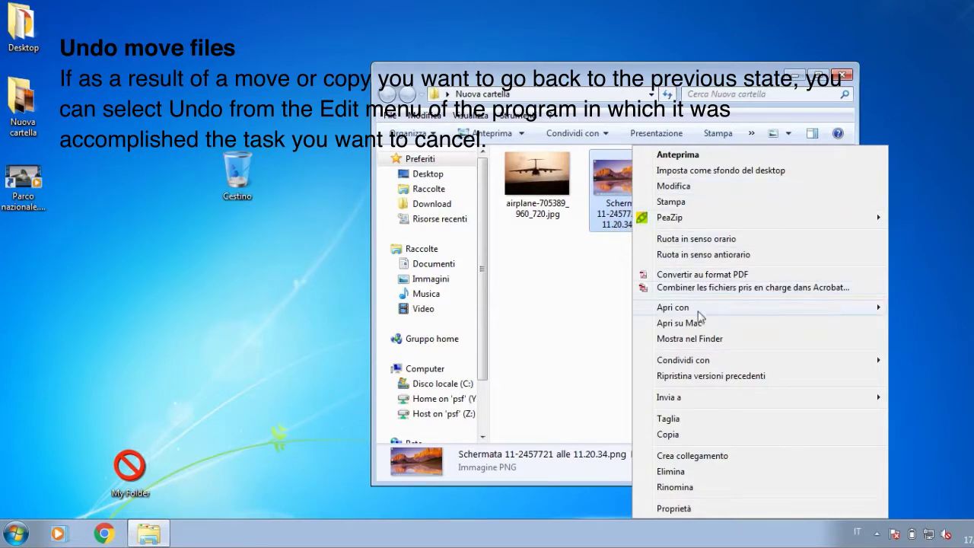
pyautogui.click(553, 315)
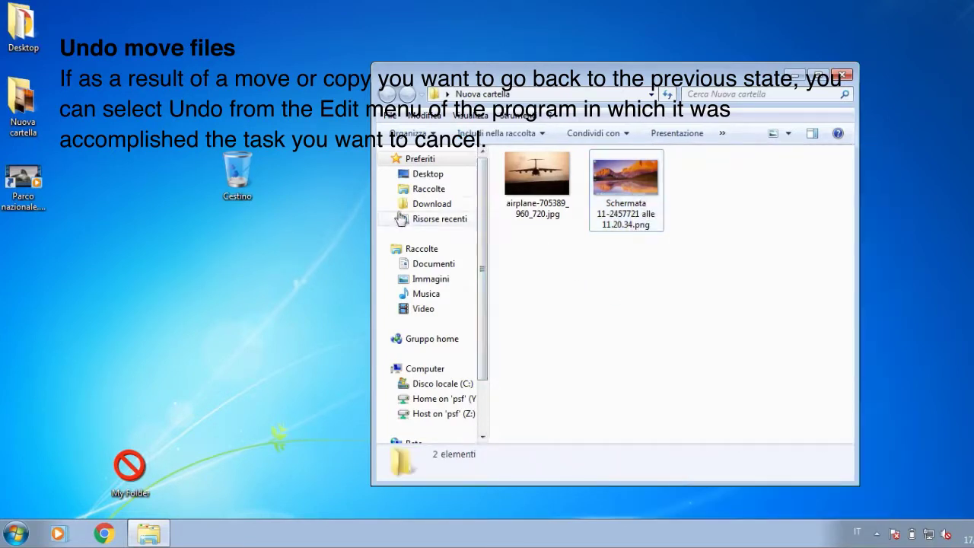
pyautogui.doubleClick(255, 191)
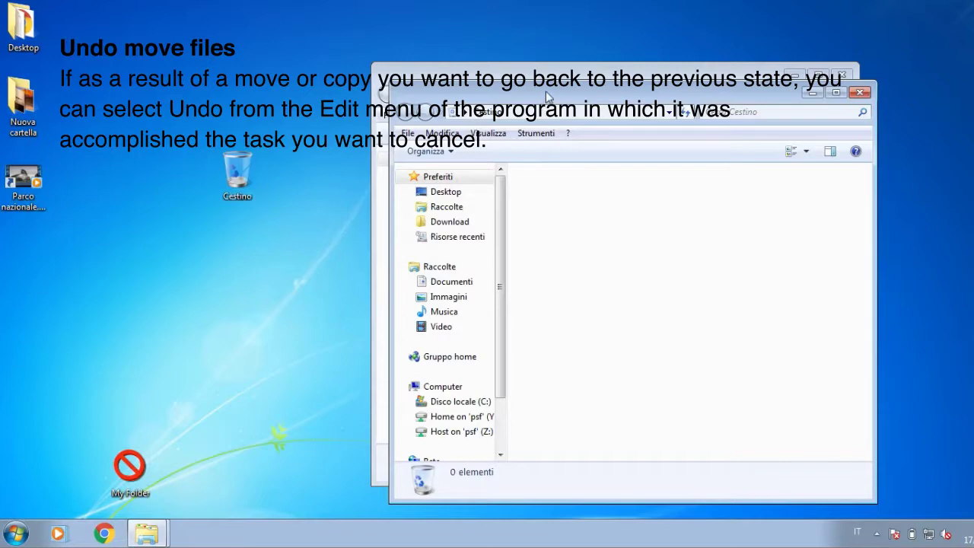
pyautogui.moveTo(546, 97); pyautogui.dragTo(17, 80)
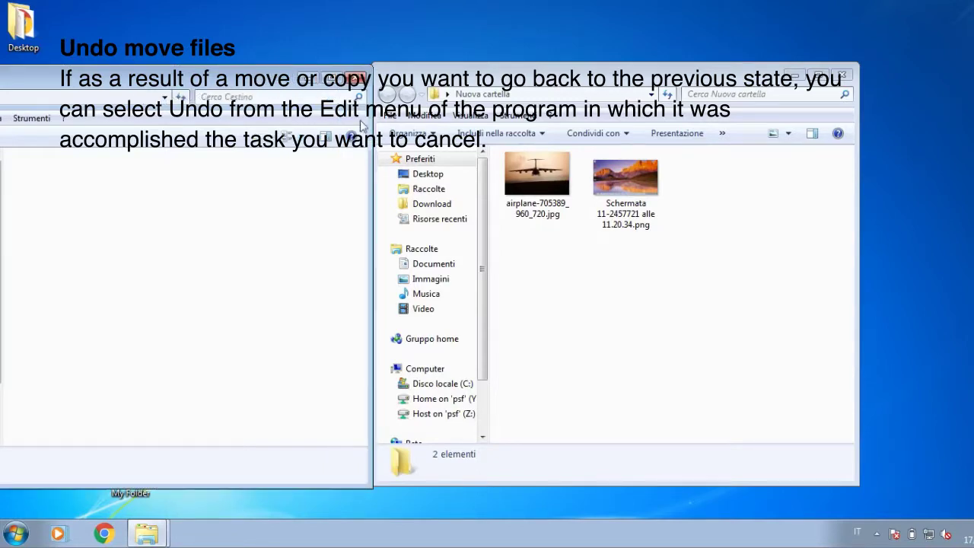
pyautogui.moveTo(530, 83); pyautogui.dragTo(666, 85)
pyautogui.moveTo(266, 86); pyautogui.dragTo(385, 90)
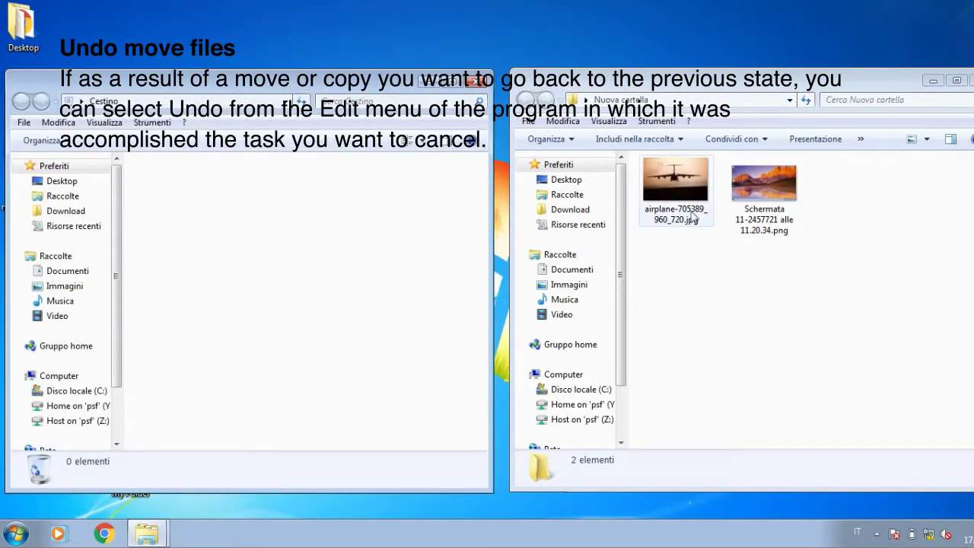
# Step: Delete Schermata 11-2457721 alle 11.20.34.png from Nuova cartella, moving it to the Recycle Bin
pyautogui.click(780, 216)
pyautogui.rightClick(780, 216)
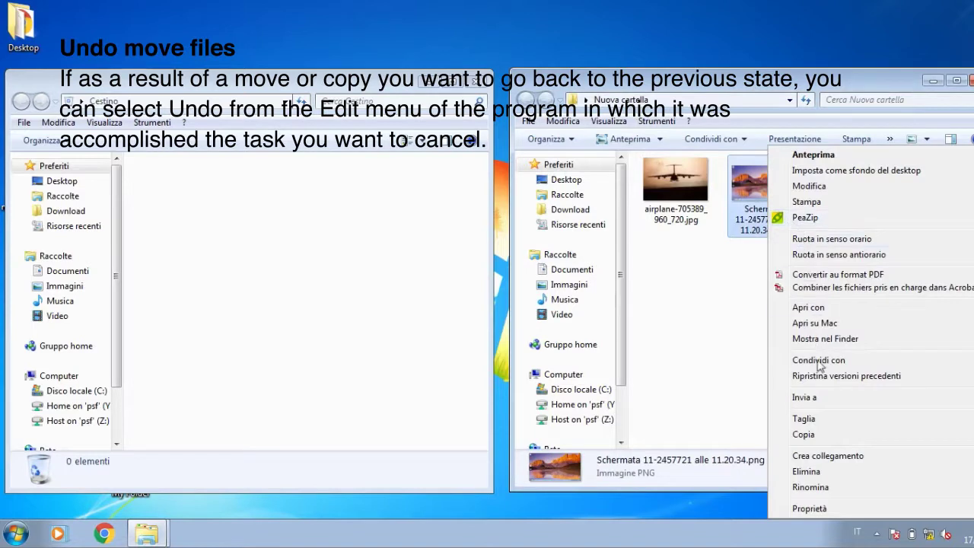
pyautogui.click(807, 471)
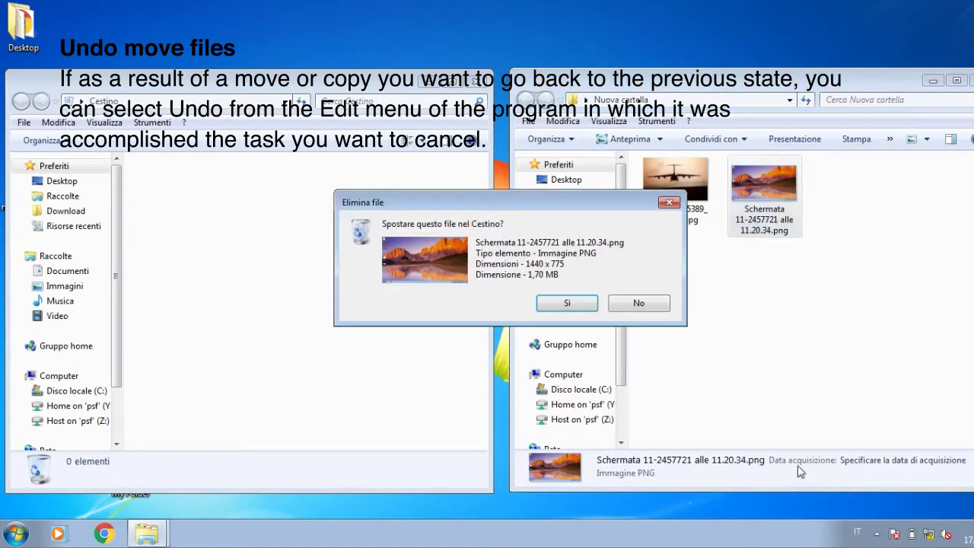
pyautogui.click(571, 305)
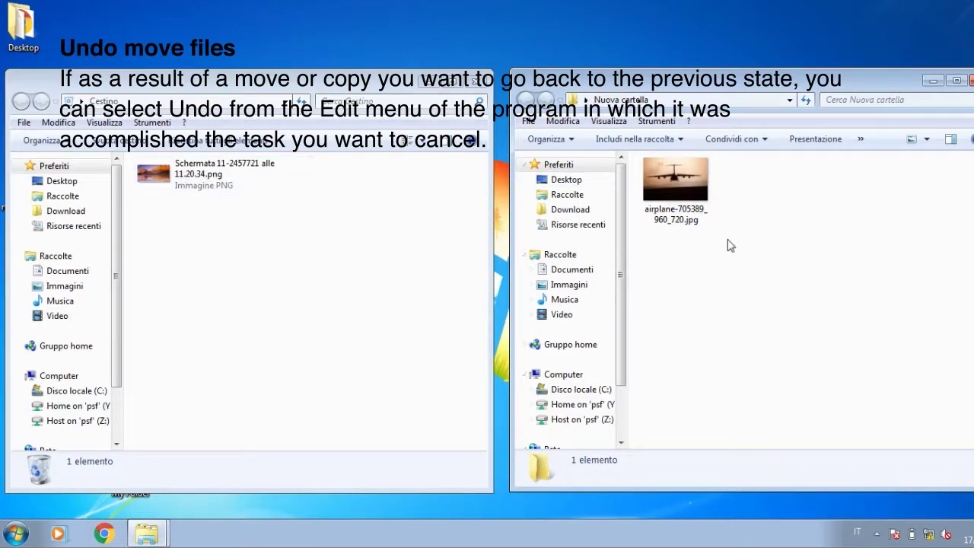
# Step: Undo the deletion of the Schermata image from the Nuova cartella folder
pyautogui.click(565, 122)
pyautogui.click(572, 139)
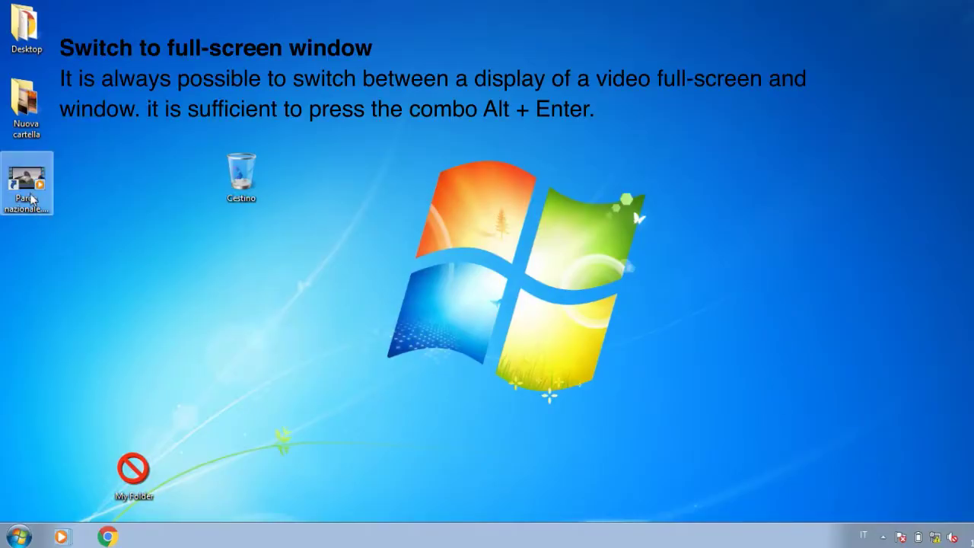
# Step: Play the Parco nazionale video from the desktop and maximize the player window
pyautogui.doubleClick(31, 199)
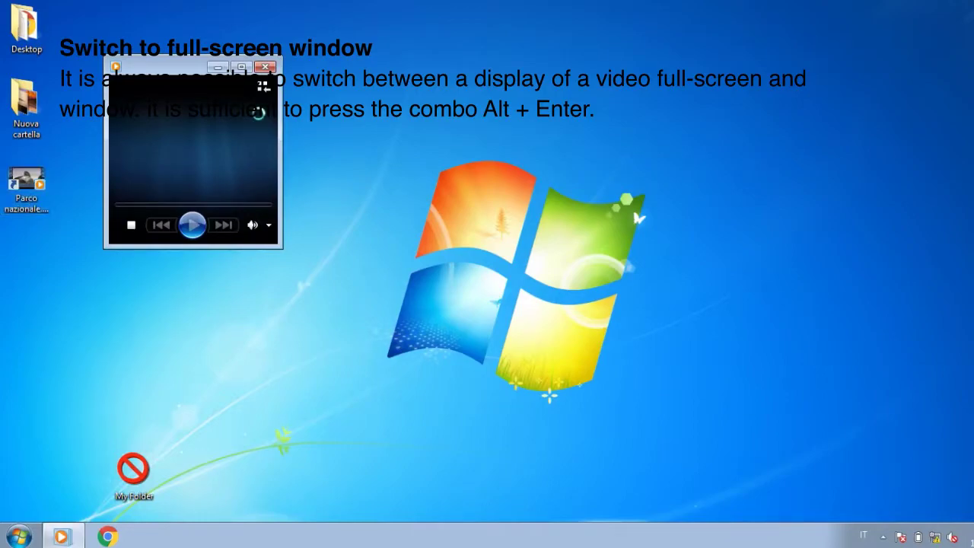
pyautogui.click(242, 67)
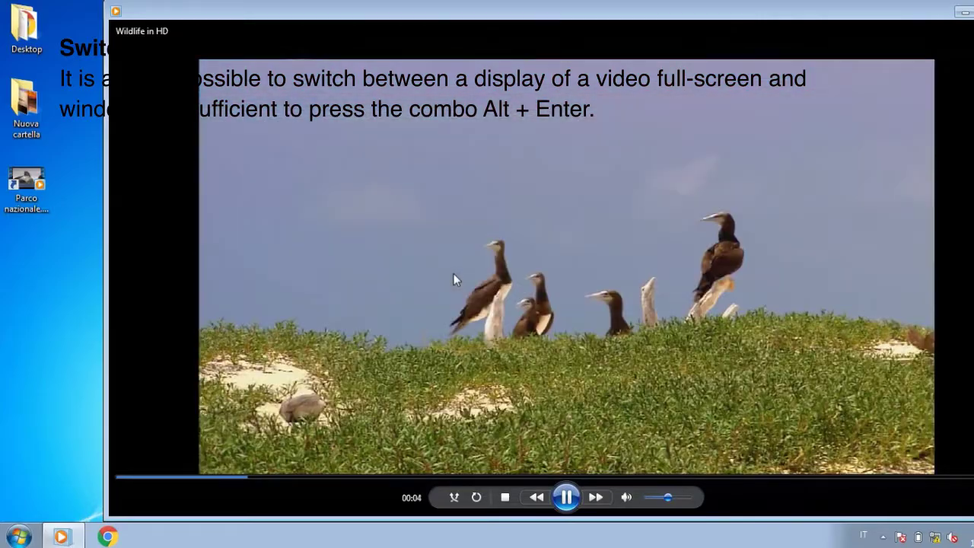
# Step: Switch the playing video to full screen and back to its window, and pause playback
pyautogui.hotkey('alt', 'Return')
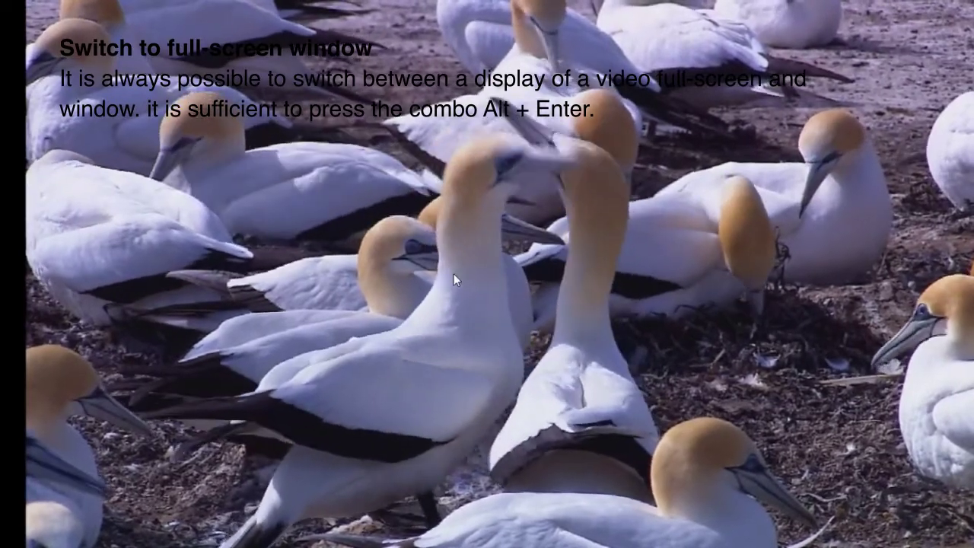
pyautogui.hotkey('alt', 'Return')
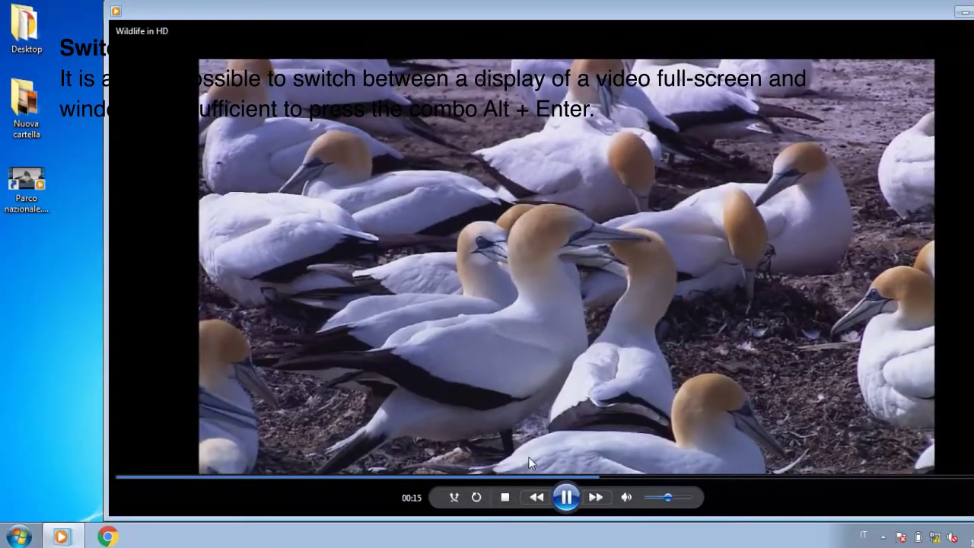
pyautogui.click(574, 500)
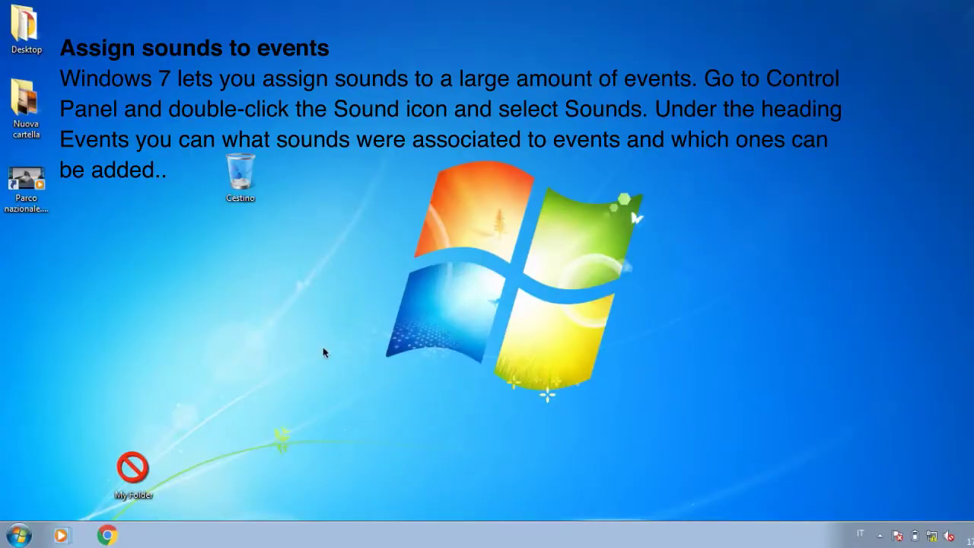
# Step: Open the Audio settings from the Control Panel and show the Suoni settings for event sounds
pyautogui.click(13, 536)
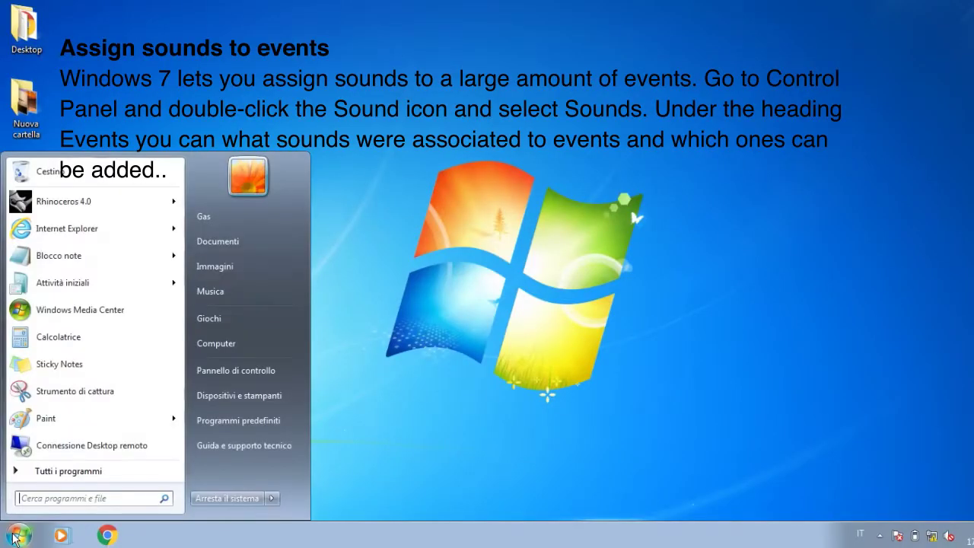
pyautogui.click(252, 374)
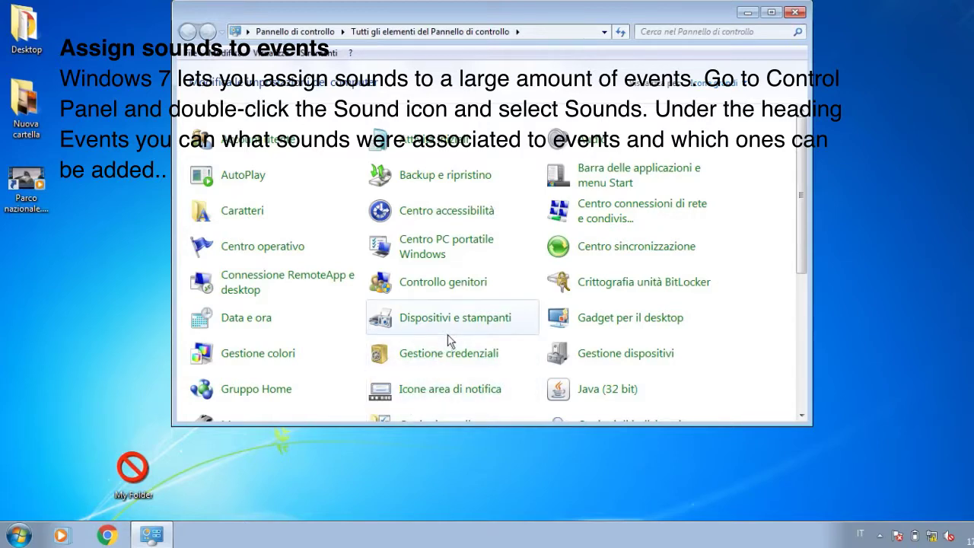
pyautogui.scroll(-6, 449, 340)
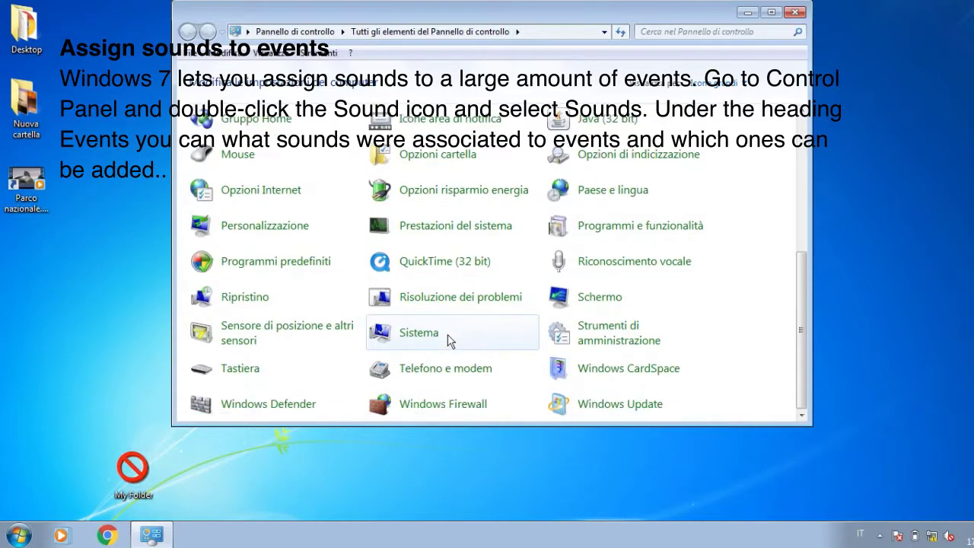
pyautogui.scroll(6, 449, 340)
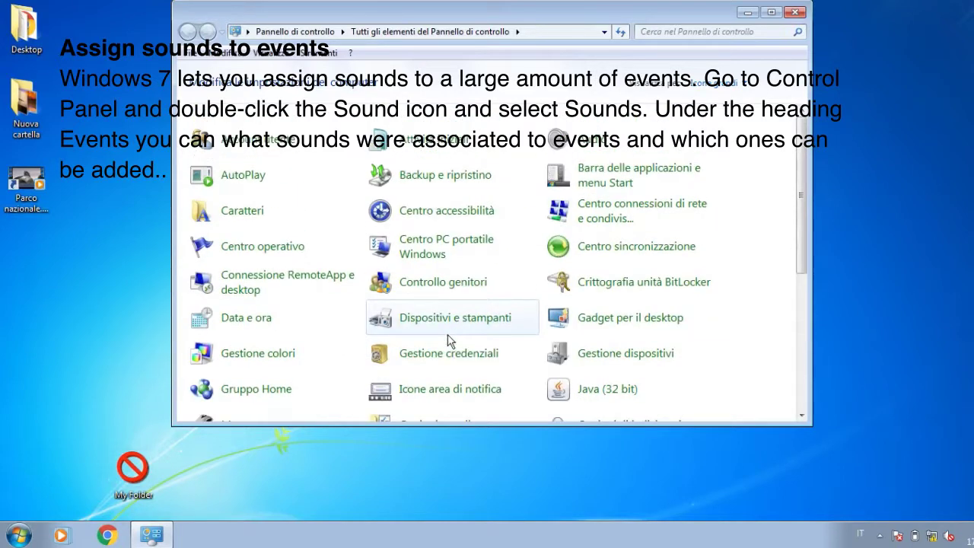
pyautogui.click(580, 145)
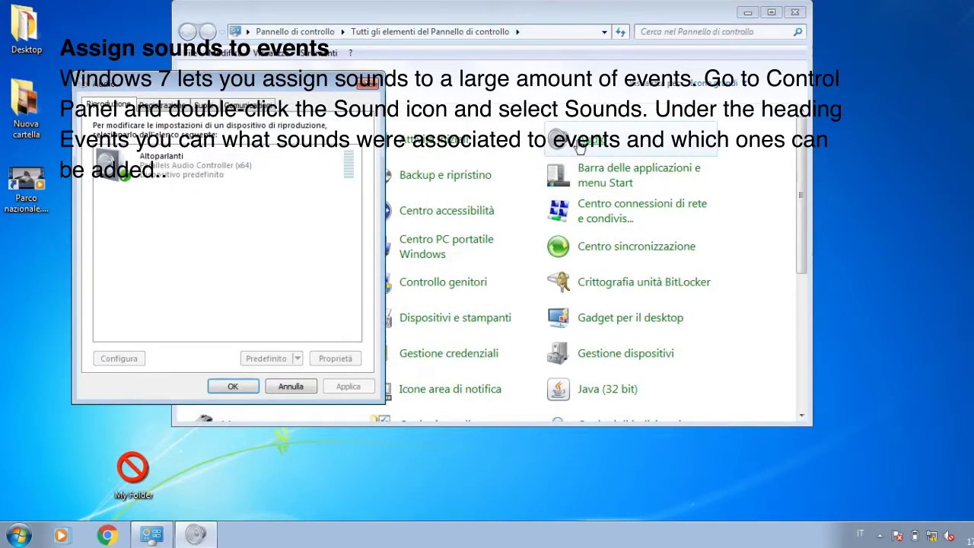
pyautogui.moveTo(305, 90); pyautogui.dragTo(488, 113)
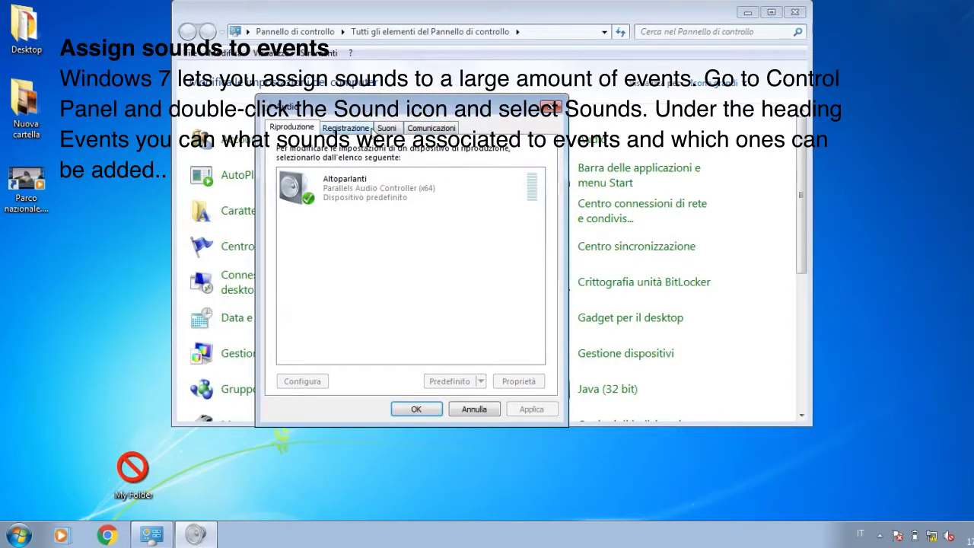
pyautogui.click(387, 128)
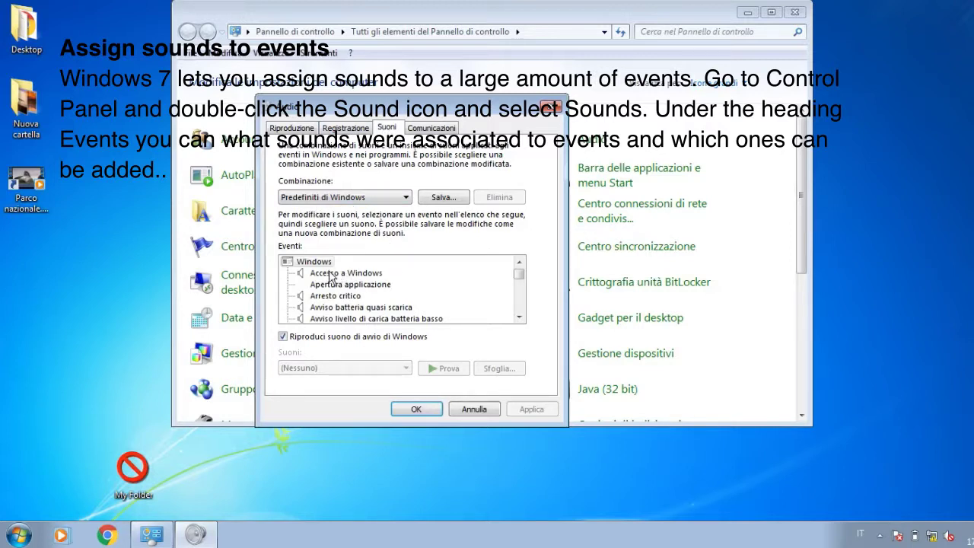
# Step: Select the Apertura applicazione event and look through the list of Windows events that can have sounds
pyautogui.click(386, 285)
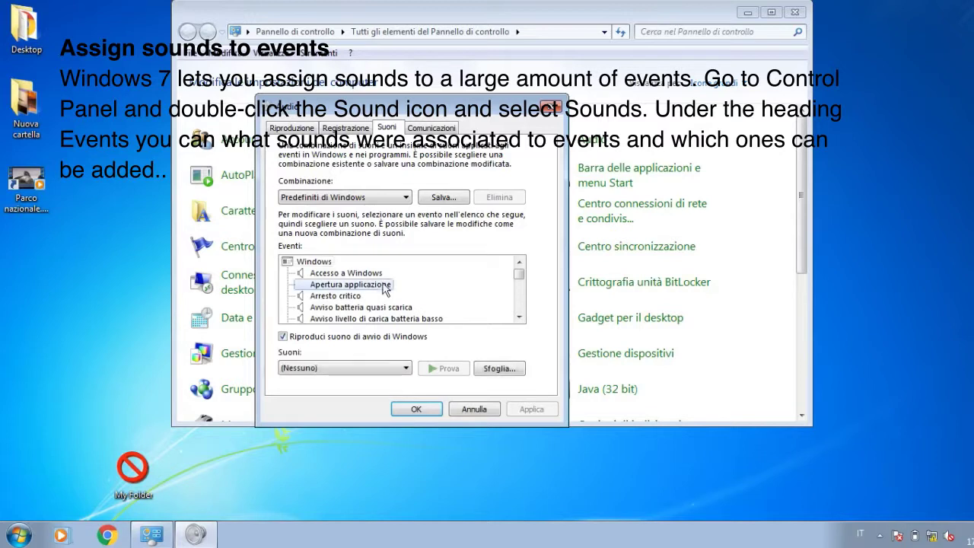
pyautogui.click(520, 318)
pyautogui.click(519, 317)
pyautogui.click(520, 317)
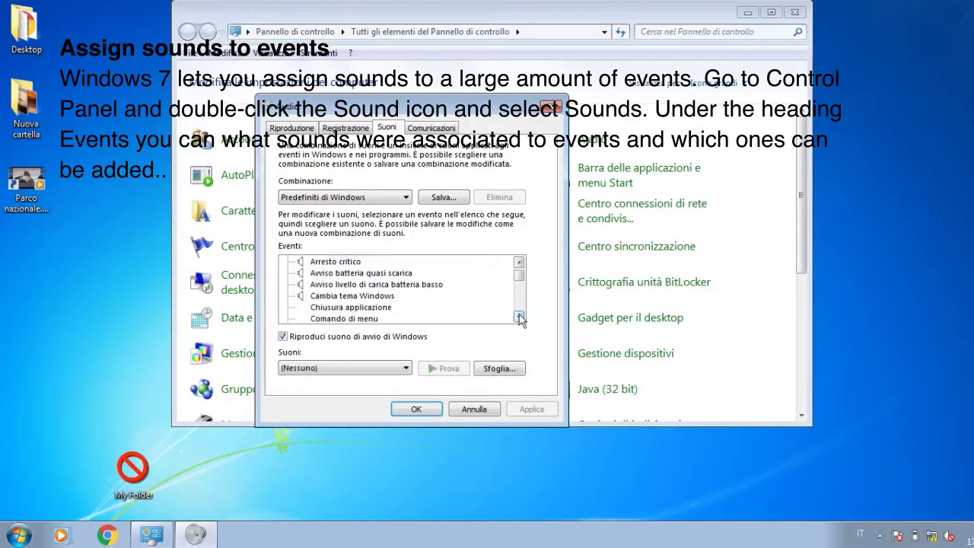
pyautogui.click(520, 263)
pyautogui.click(520, 262)
pyautogui.click(520, 262)
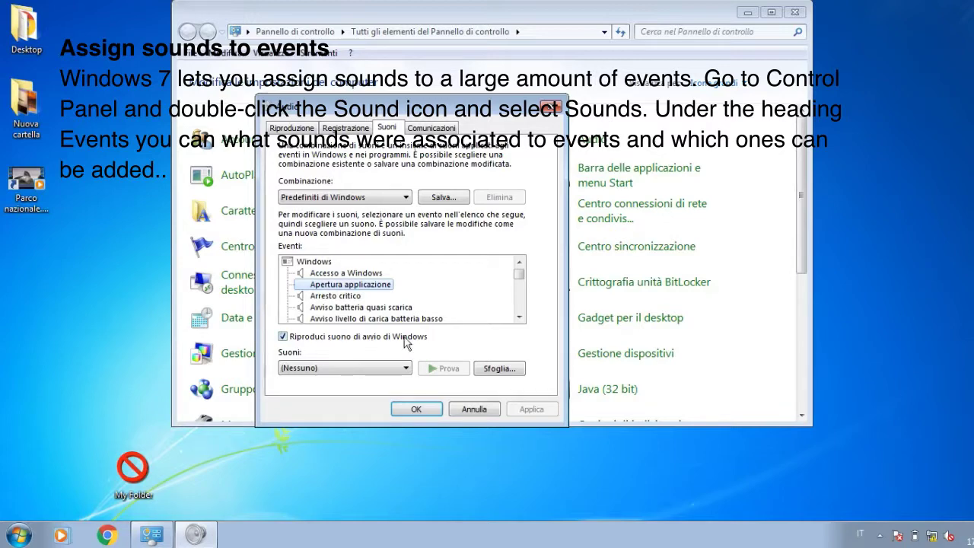
# Step: Look through the available sounds for the Apertura applicazione event and the wave file folders in Media without choosing one
pyautogui.click(331, 367)
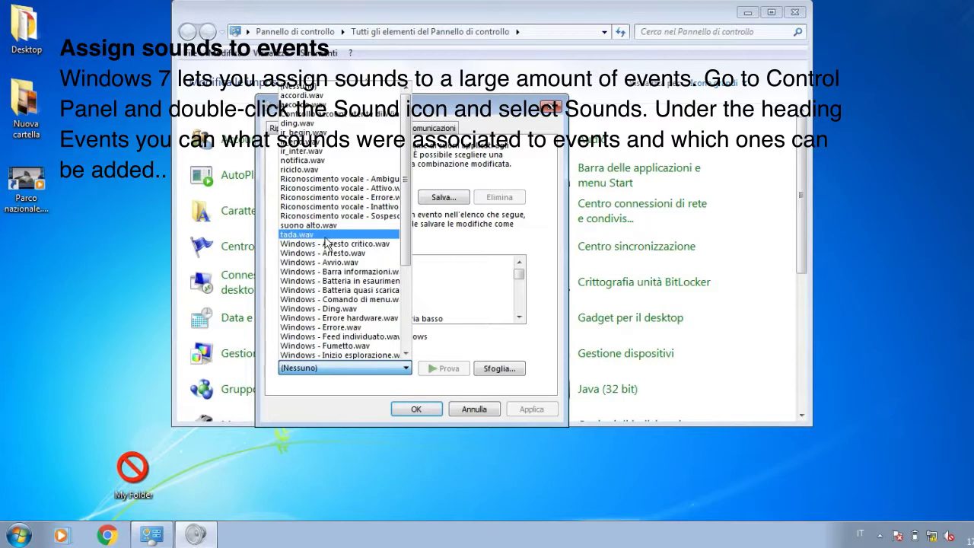
pyautogui.click(329, 385)
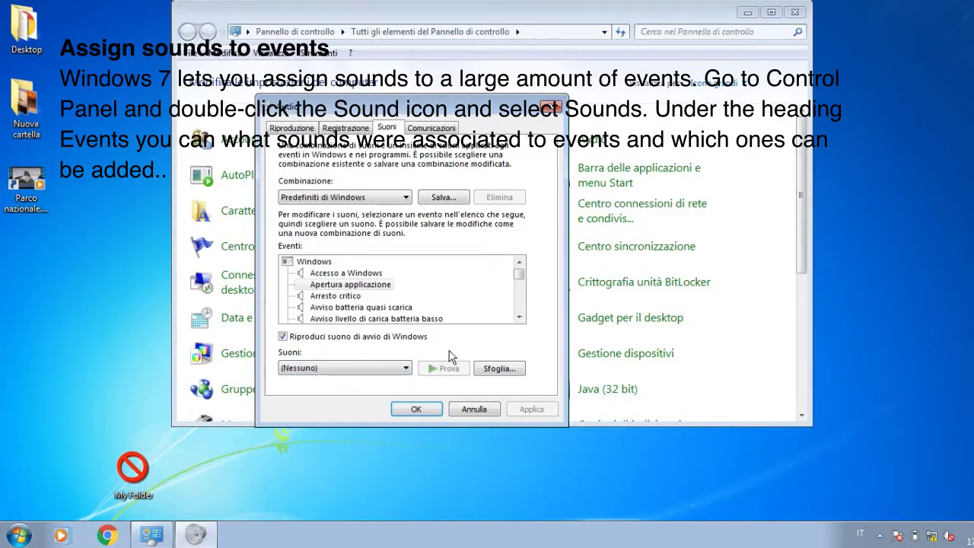
pyautogui.click(487, 368)
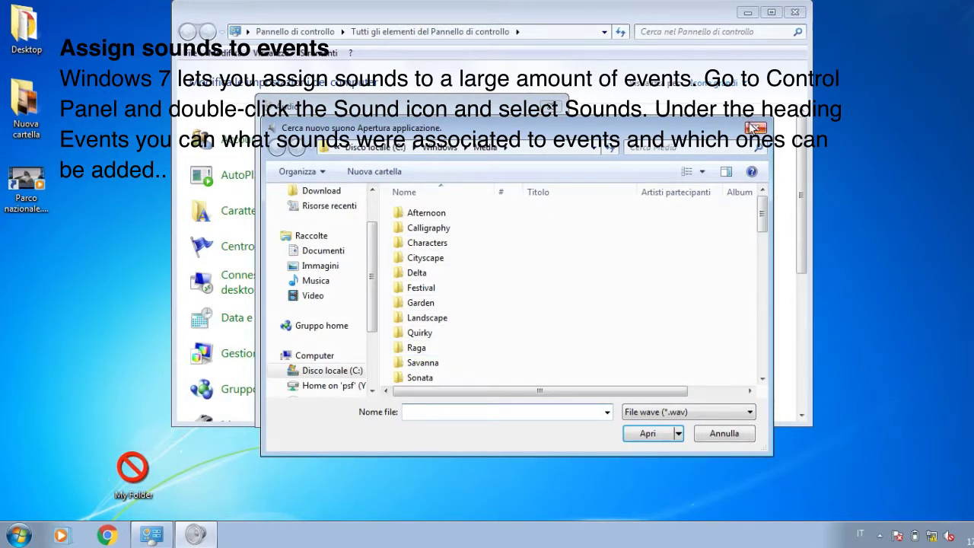
pyautogui.click(754, 128)
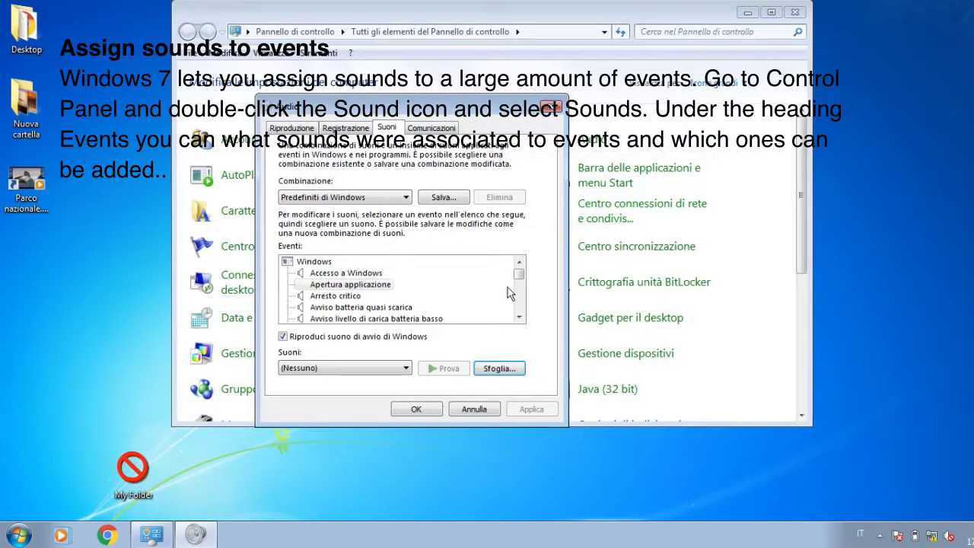
# Step: Assign the Windows - Ding.wav sound to the Apertura applicazione event and apply the change
pyautogui.click(369, 368)
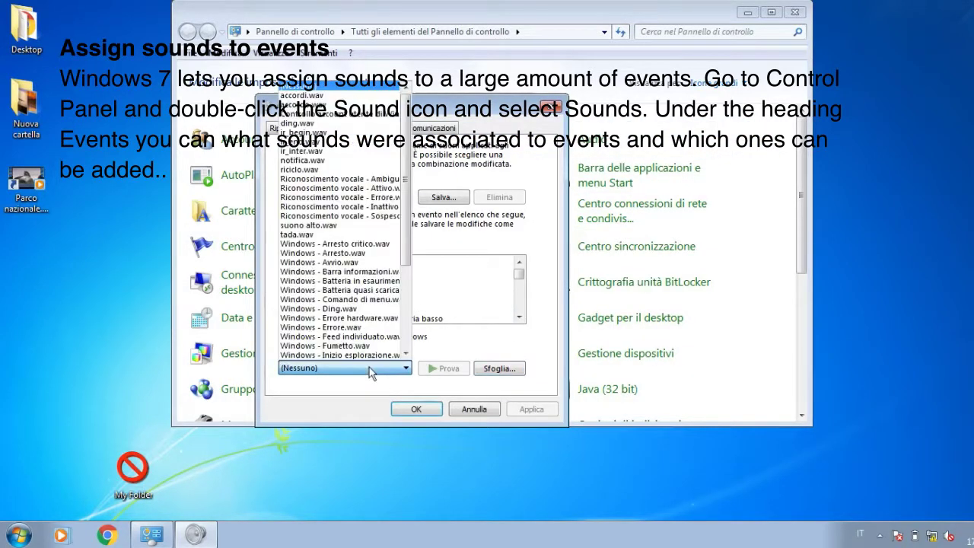
pyautogui.click(358, 309)
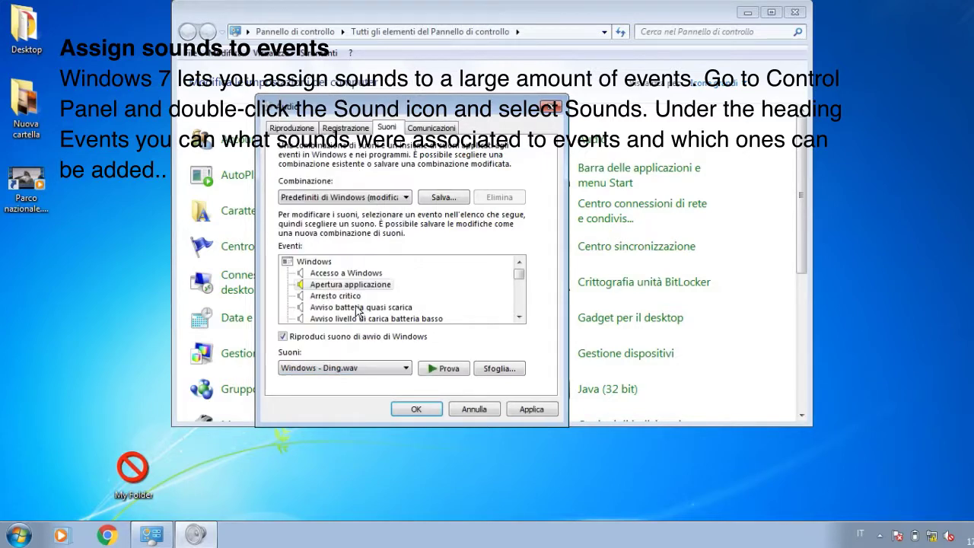
pyautogui.click(527, 410)
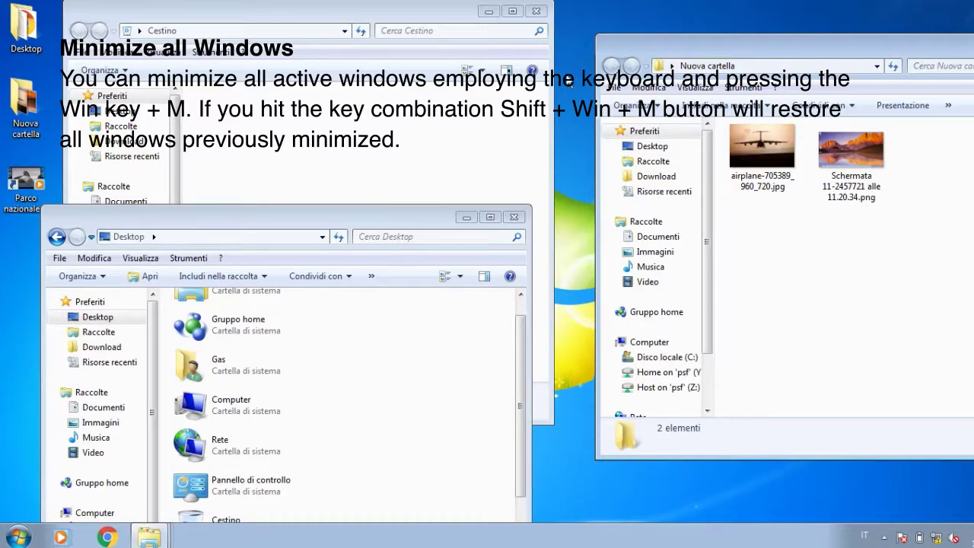
# Step: Minimize all open windows at once and restore them, doing this twice
pyautogui.press('super+m')
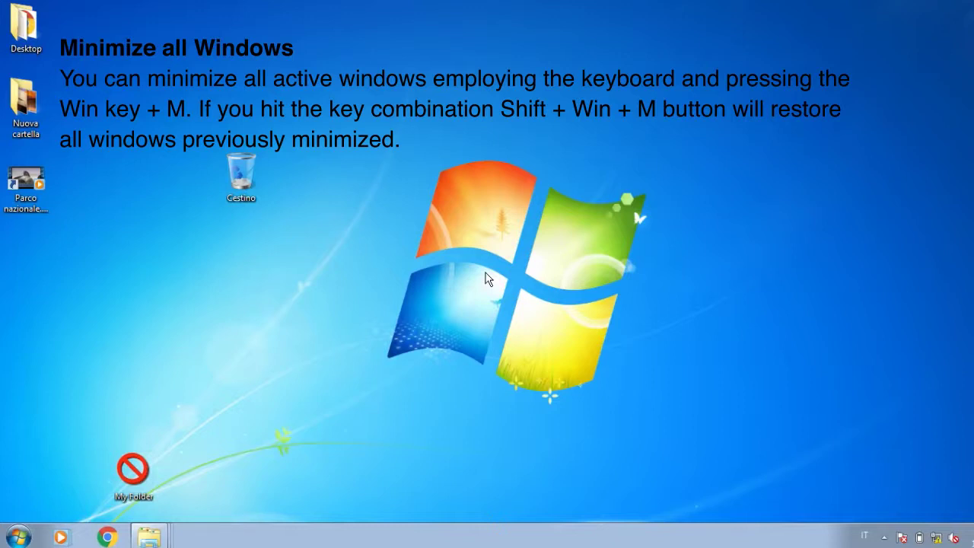
pyautogui.press('shift+super+m')
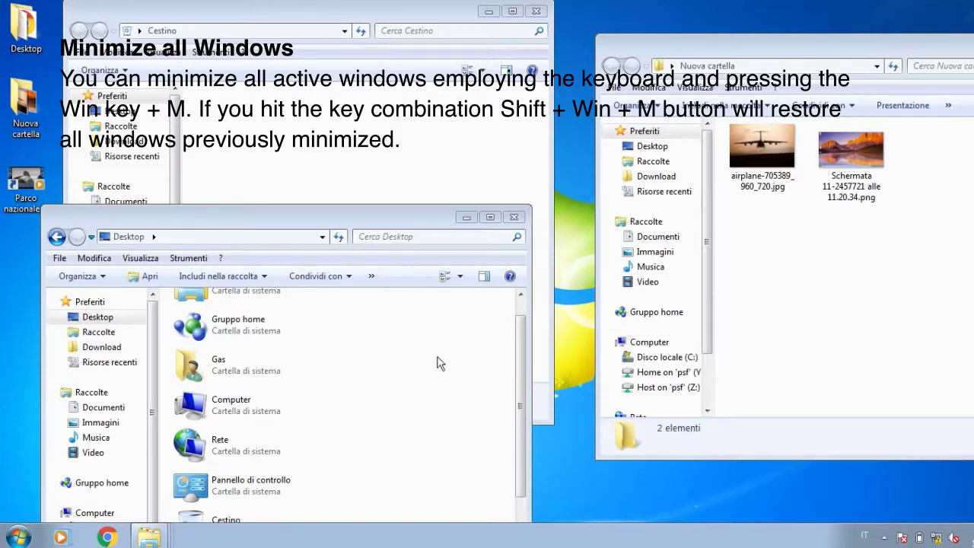
pyautogui.moveTo(523, 342); pyautogui.dragTo(521, 306)
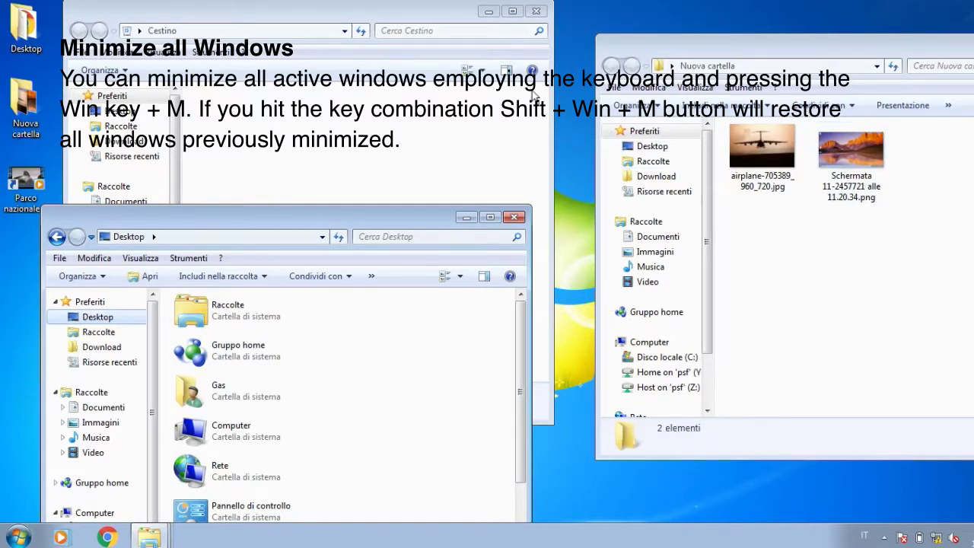
pyautogui.press('super+m')
pyautogui.press('shift+super+m')
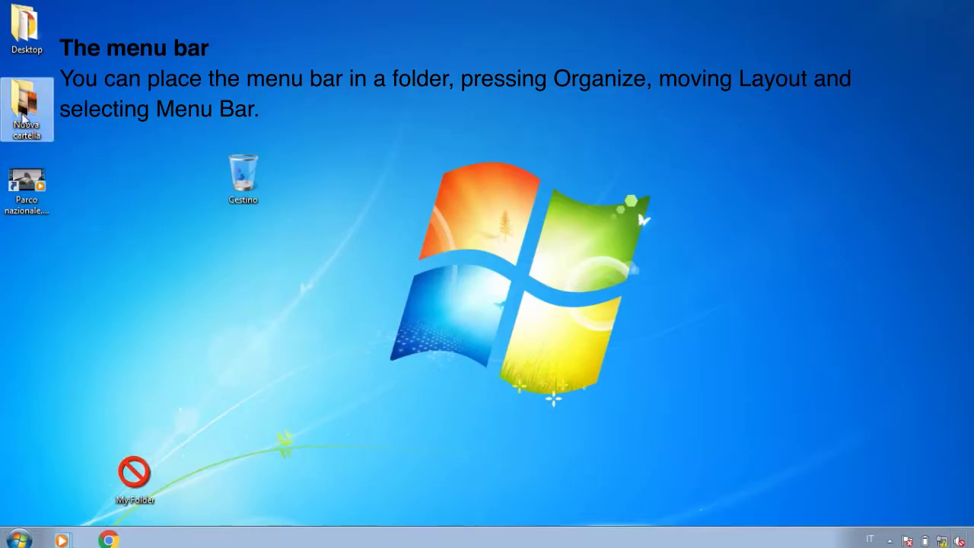
# Step: Open the Nuova cartella folder from the desktop and turn on the Barra dei menu in its layout
pyautogui.doubleClick(23, 116)
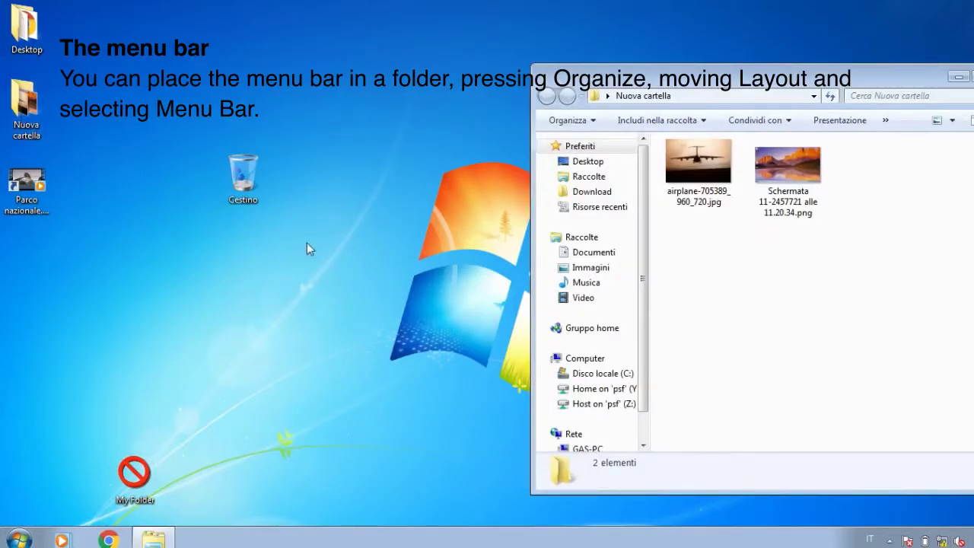
pyautogui.moveTo(669, 82); pyautogui.dragTo(519, 86)
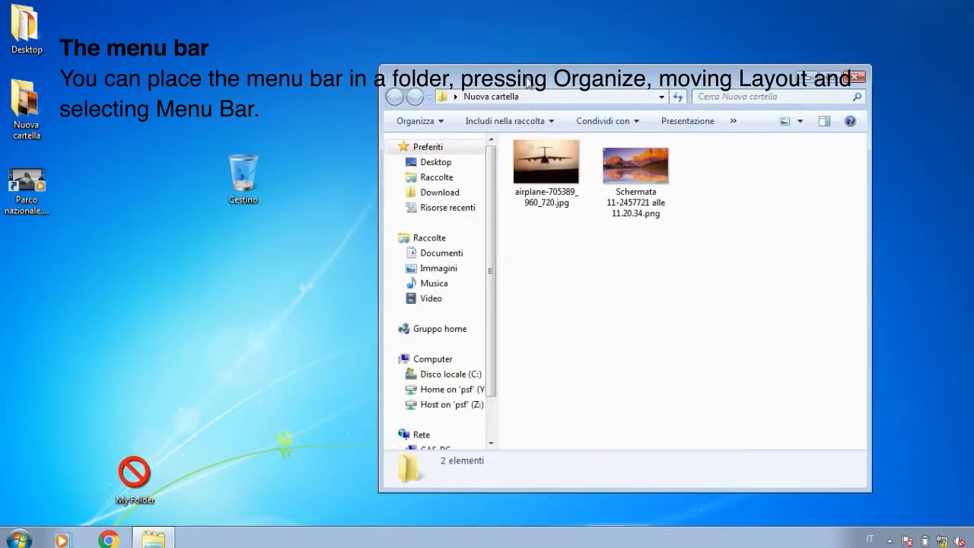
pyautogui.click(442, 123)
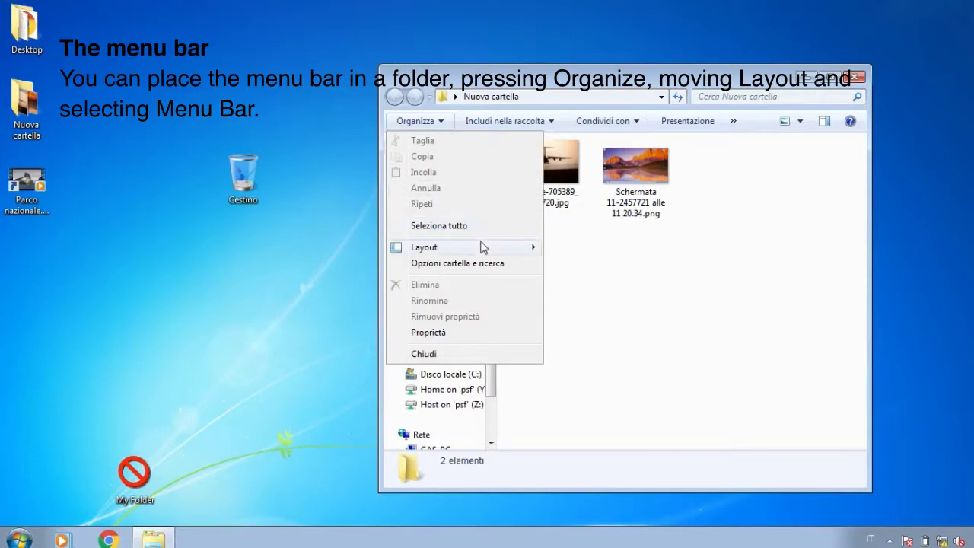
pyautogui.moveTo(482, 246)
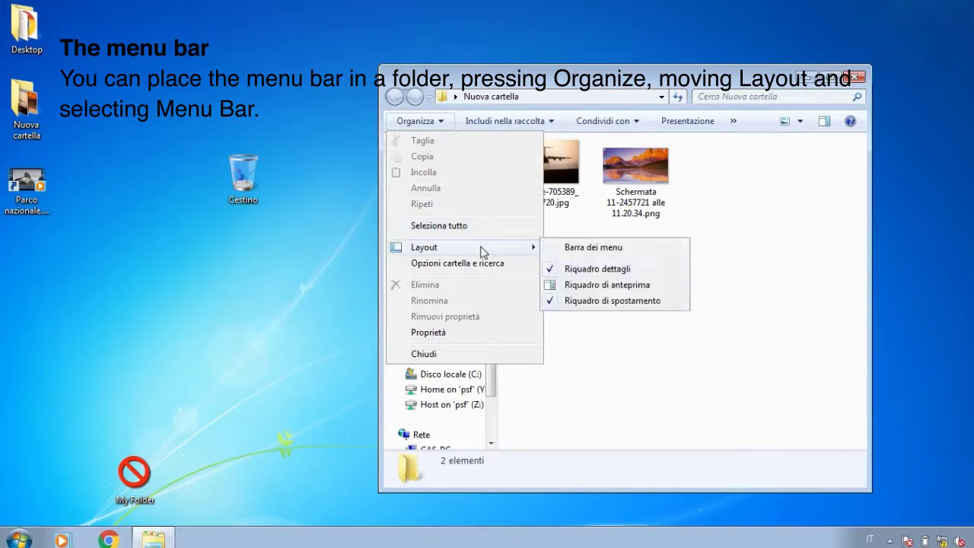
pyautogui.click(566, 248)
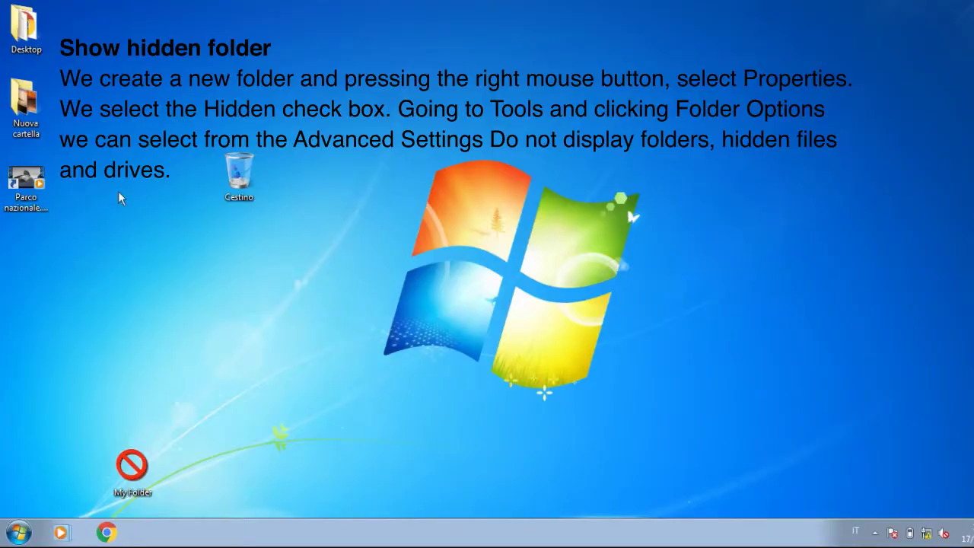
# Step: Create a folder named Hidden inside Nuova cartella and move the Parco nazionale video shortcut from the desktop into it
pyautogui.doubleClick(26, 106)
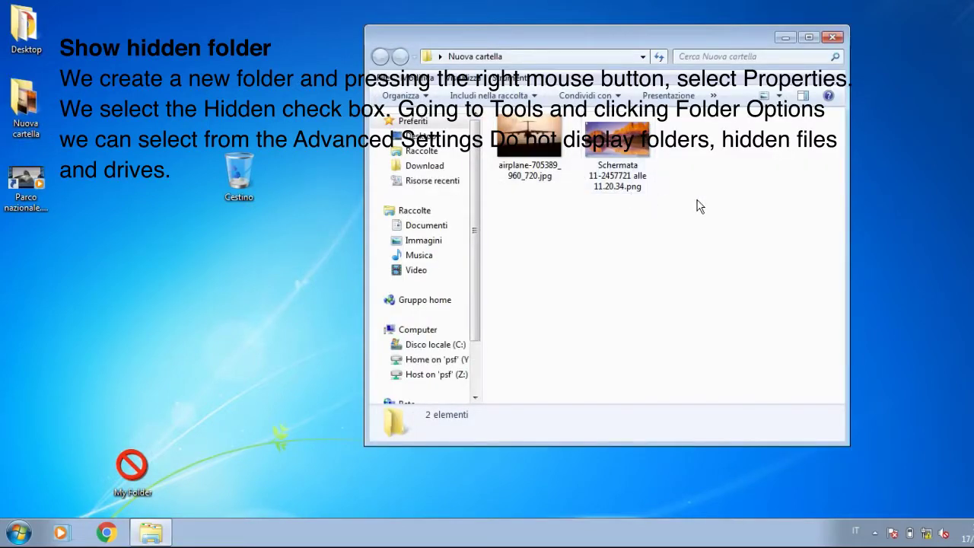
pyautogui.rightClick(696, 200)
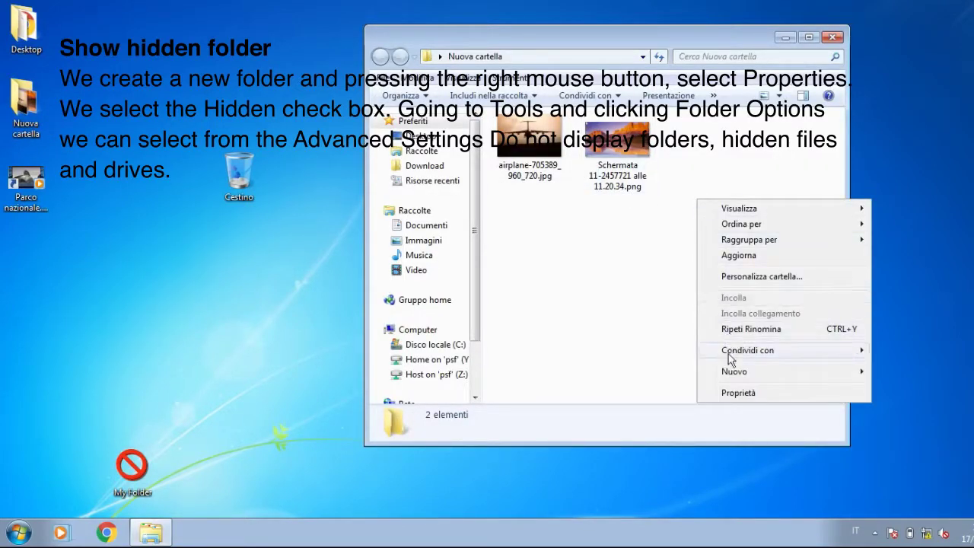
pyautogui.moveTo(730, 373)
pyautogui.click(663, 373)
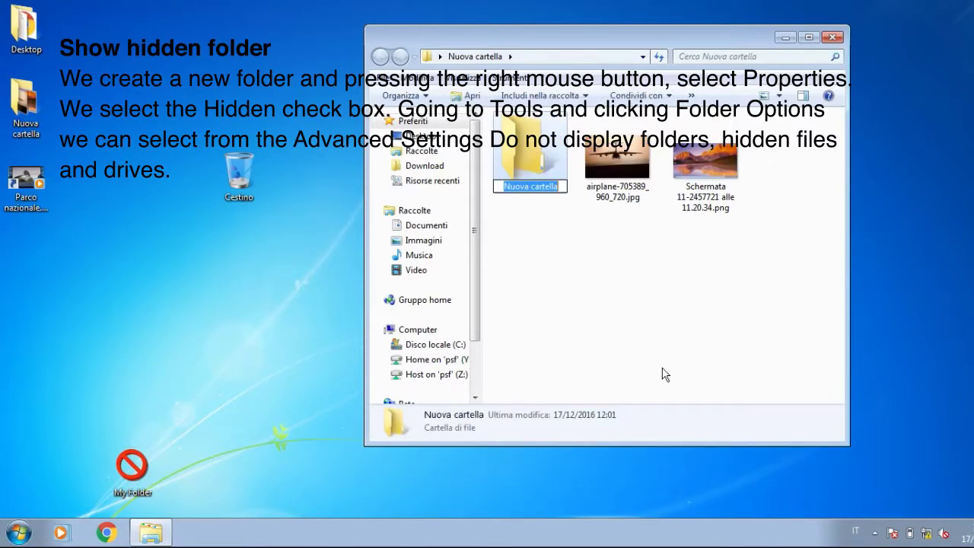
pyautogui.write('Hid')
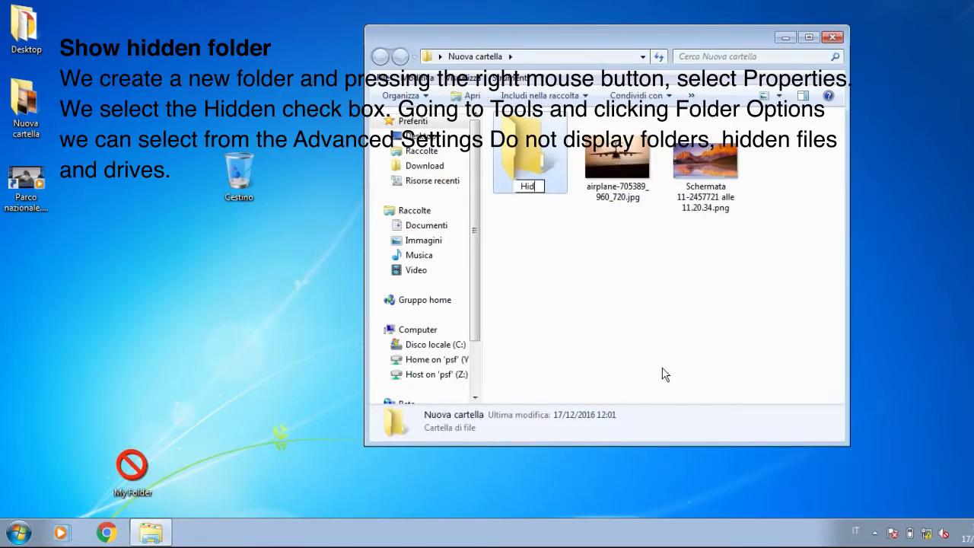
pyautogui.write('den')
pyautogui.press('Return')
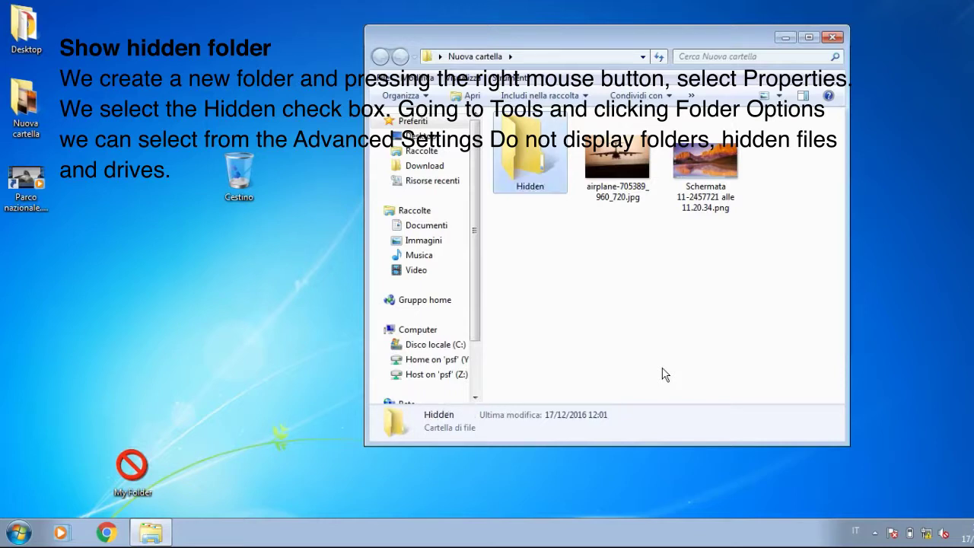
pyautogui.moveTo(27, 182); pyautogui.dragTo(530, 161)
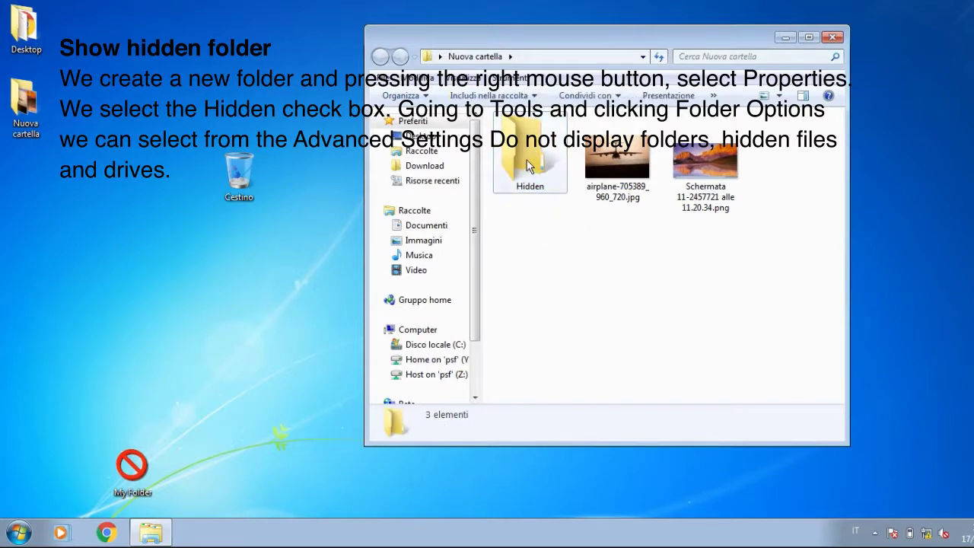
# Step: Give the Hidden folder the Nascosto attribute, applying it to the folder and all its subfolders and files
pyautogui.click(528, 161)
pyautogui.rightClick(527, 163)
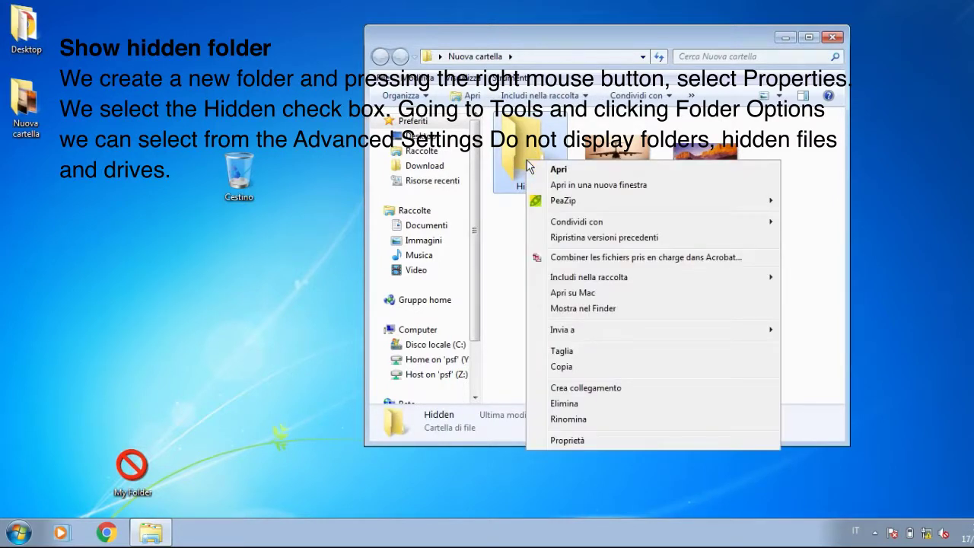
pyautogui.click(567, 441)
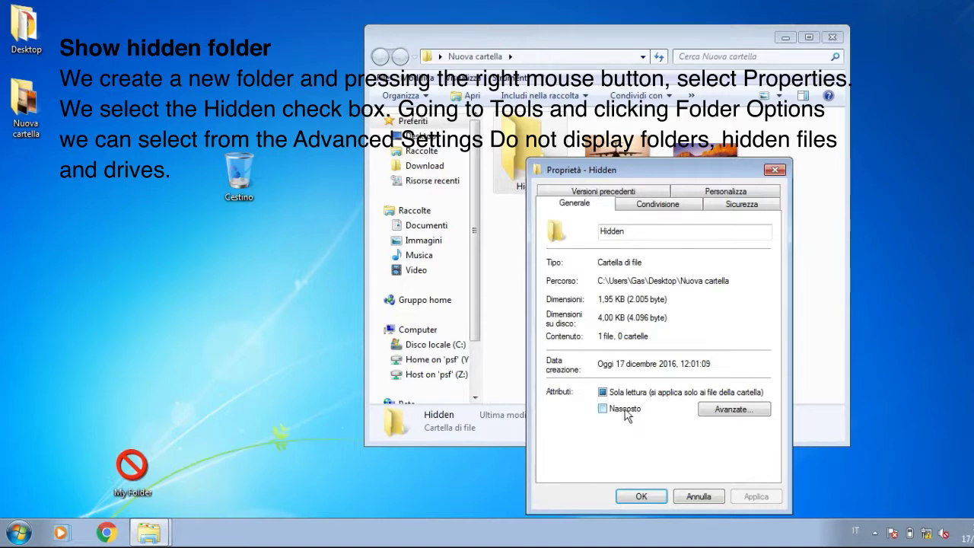
pyautogui.click(625, 413)
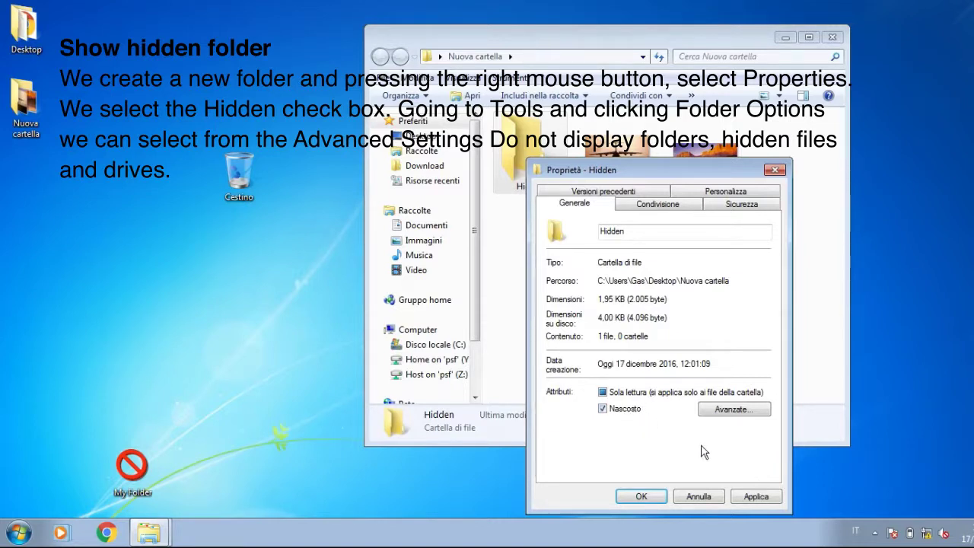
pyautogui.click(765, 495)
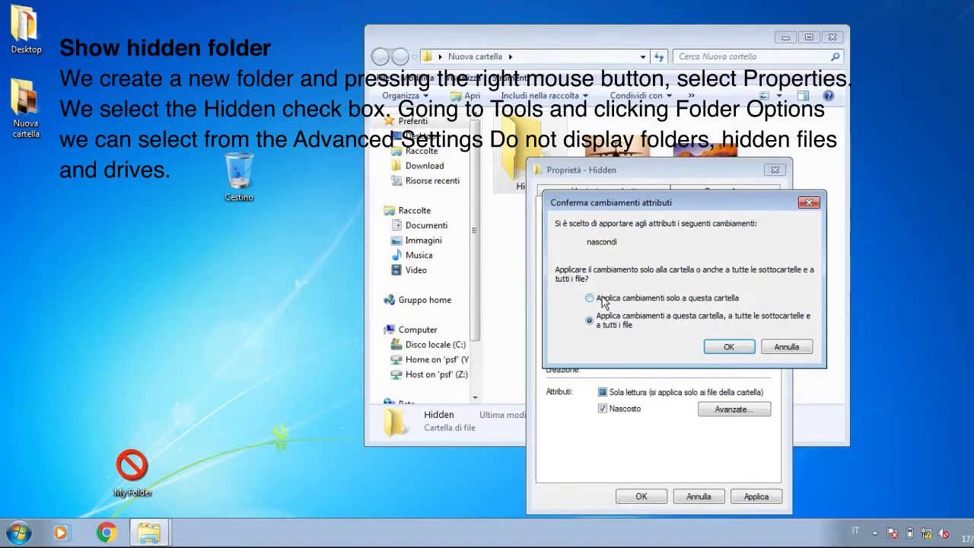
pyautogui.click(729, 347)
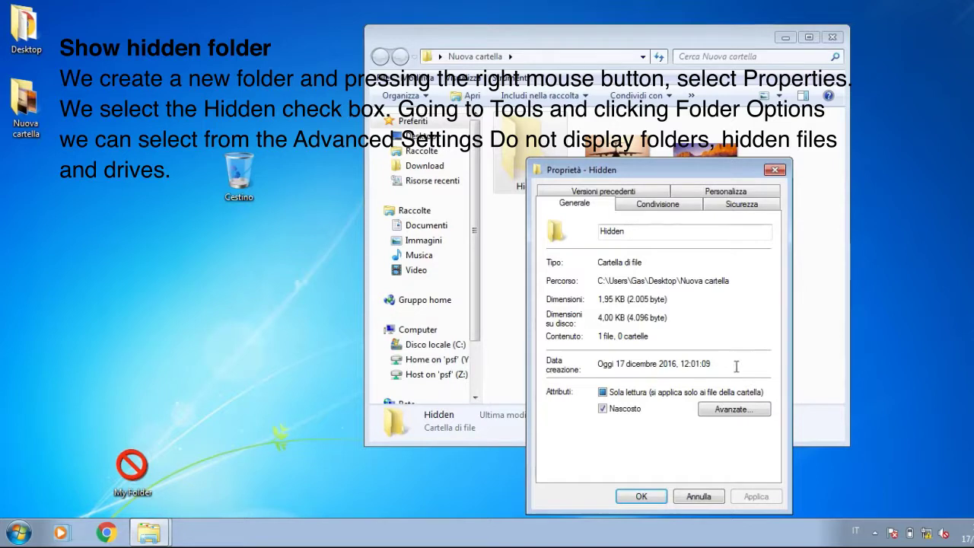
pyautogui.click(641, 496)
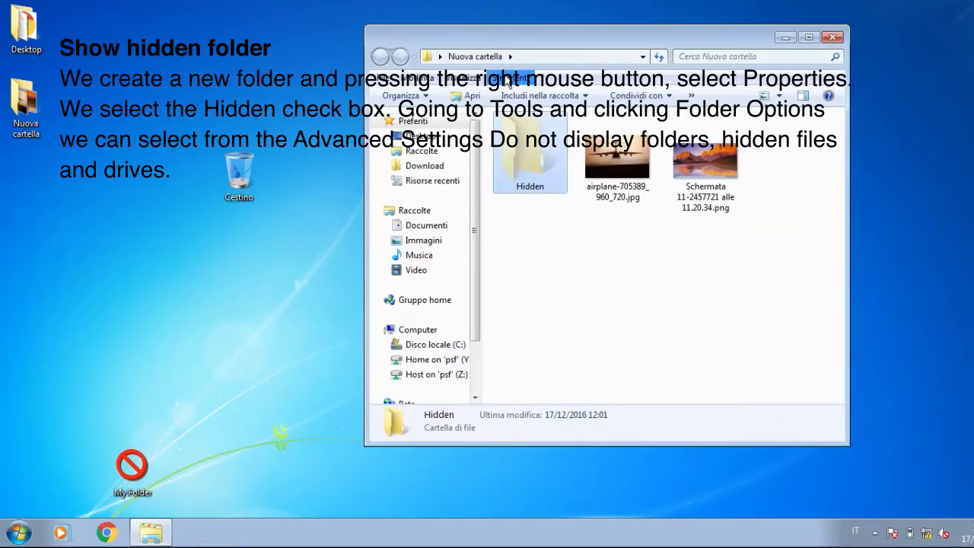
# Step: Set the advanced folder options to Non visualizzare cartelle, file e unità nascosti and apply them with the folder contents in view
pyautogui.click(508, 79)
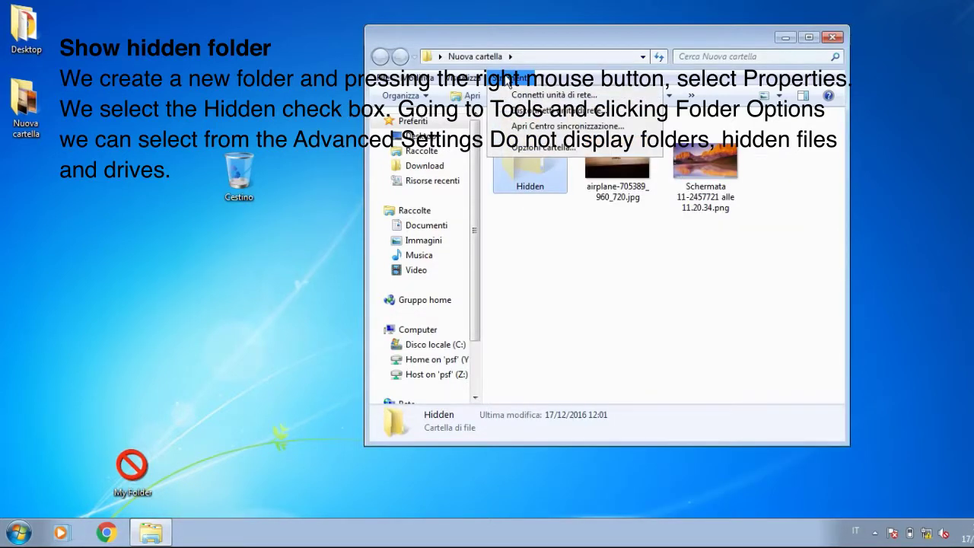
pyautogui.click(522, 149)
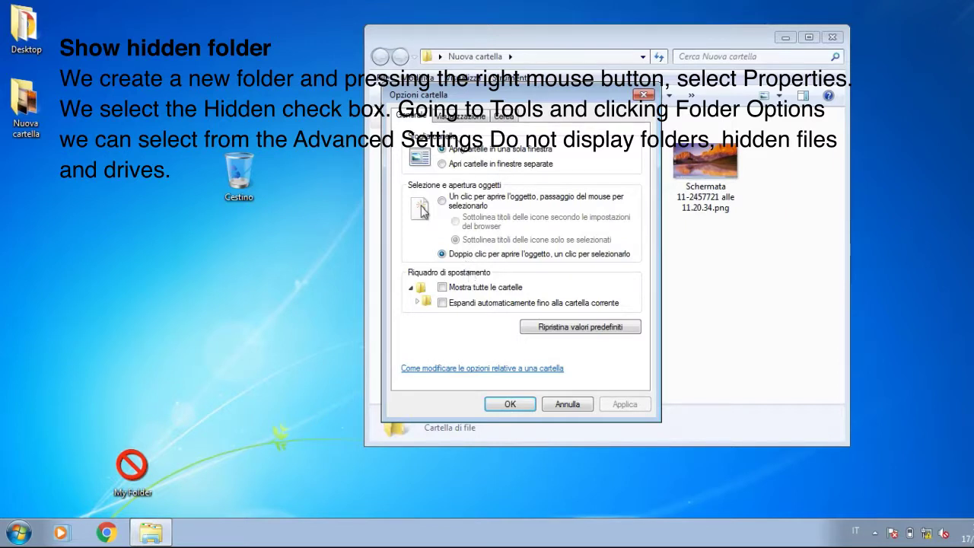
pyautogui.click(459, 118)
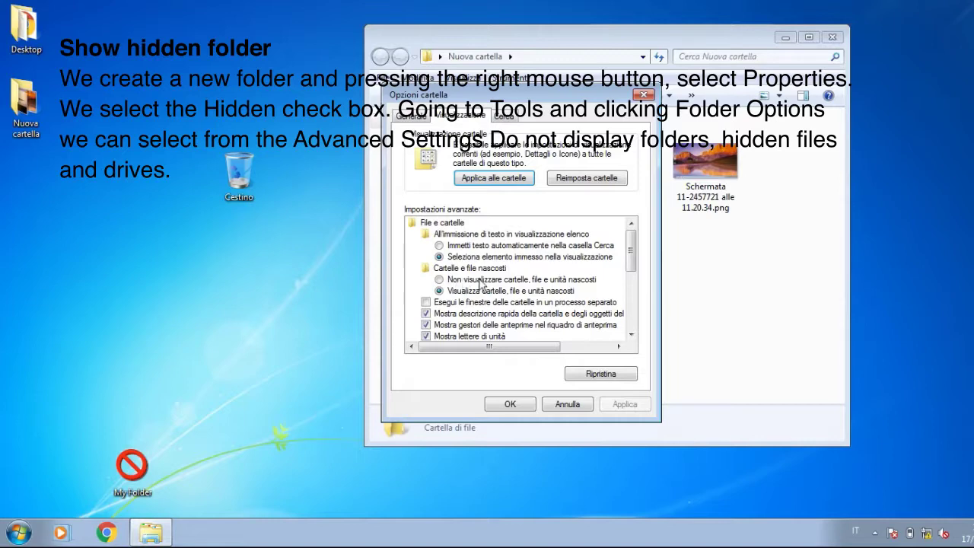
pyautogui.click(580, 281)
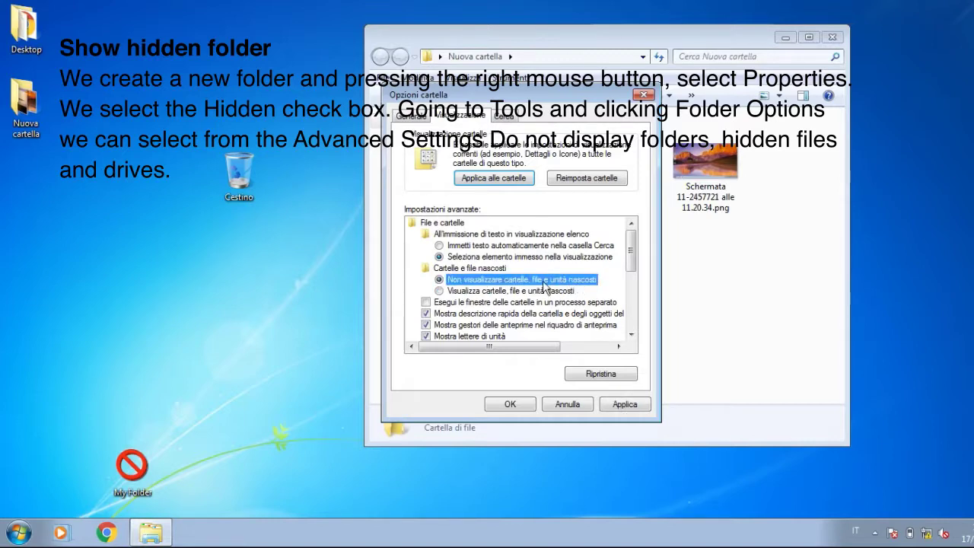
pyautogui.moveTo(572, 97); pyautogui.dragTo(363, 113)
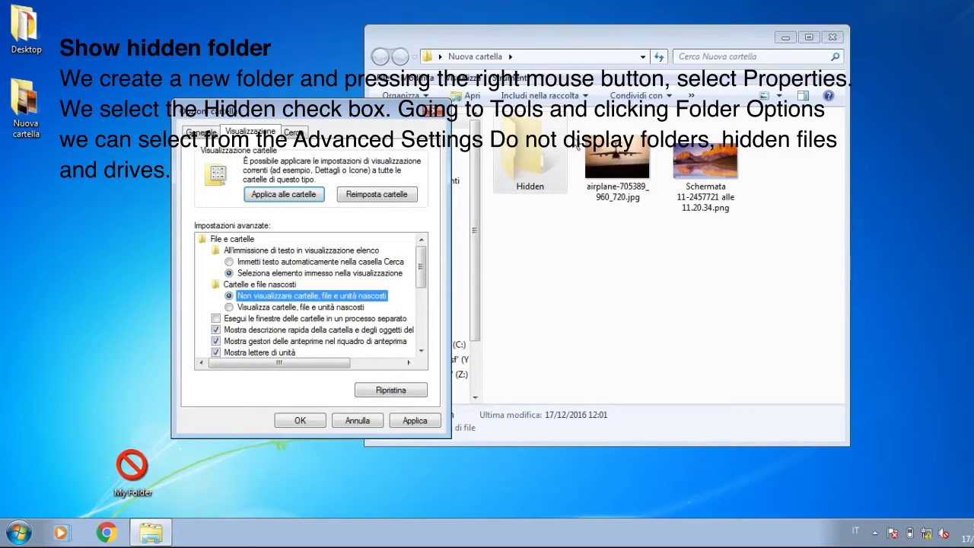
pyautogui.click(401, 425)
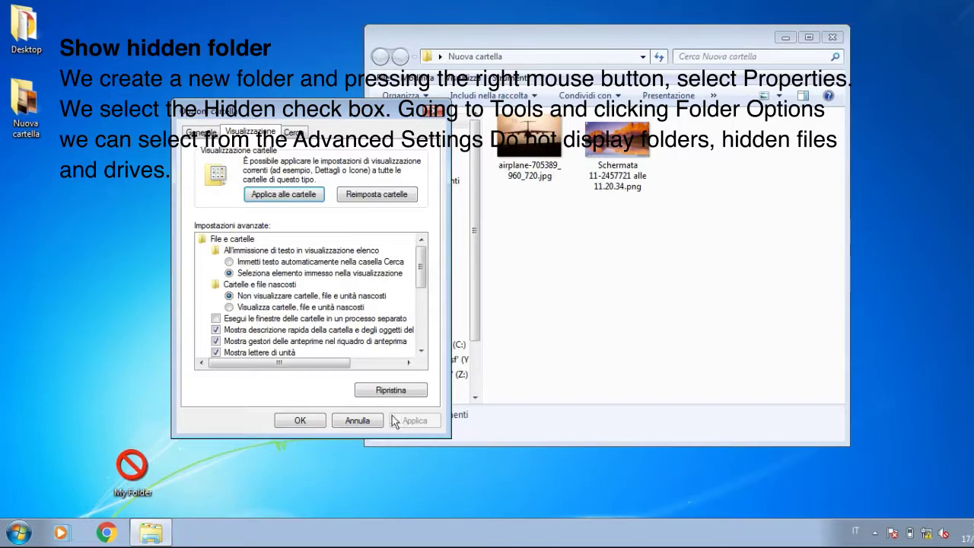
# Step: Set the hidden items option to Visualizza cartelle, file e unità nascosti and apply it
pyautogui.click(301, 307)
pyautogui.click(416, 423)
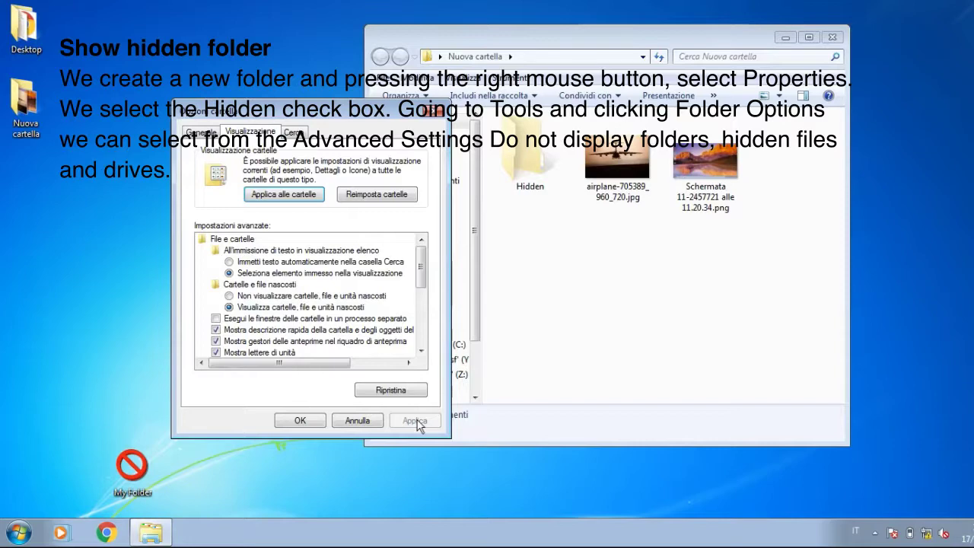
# Step: Confirm the folder options and close their dialog
pyautogui.click(313, 423)
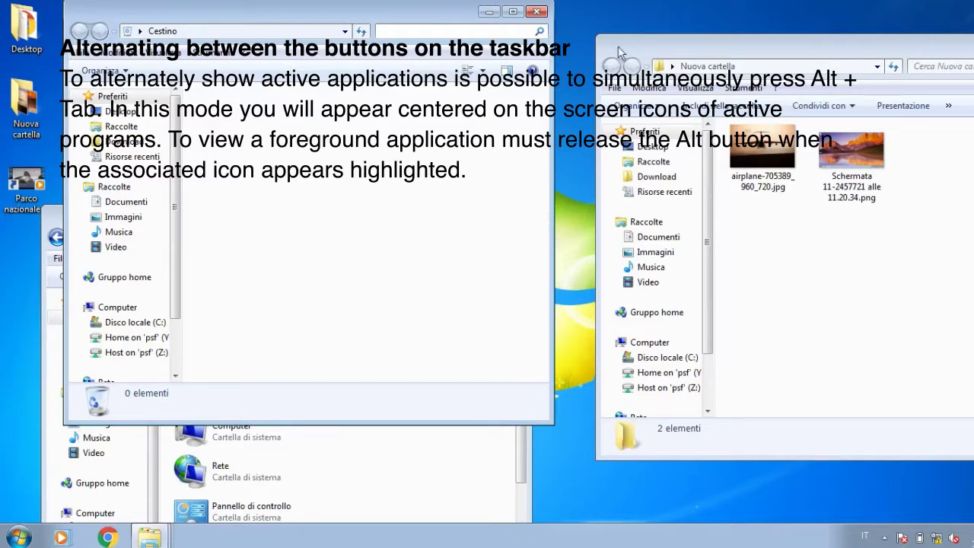
# Step: Bring the Nuova cartella, Desktop and Cestino windows to the front one after another
pyautogui.click(647, 55)
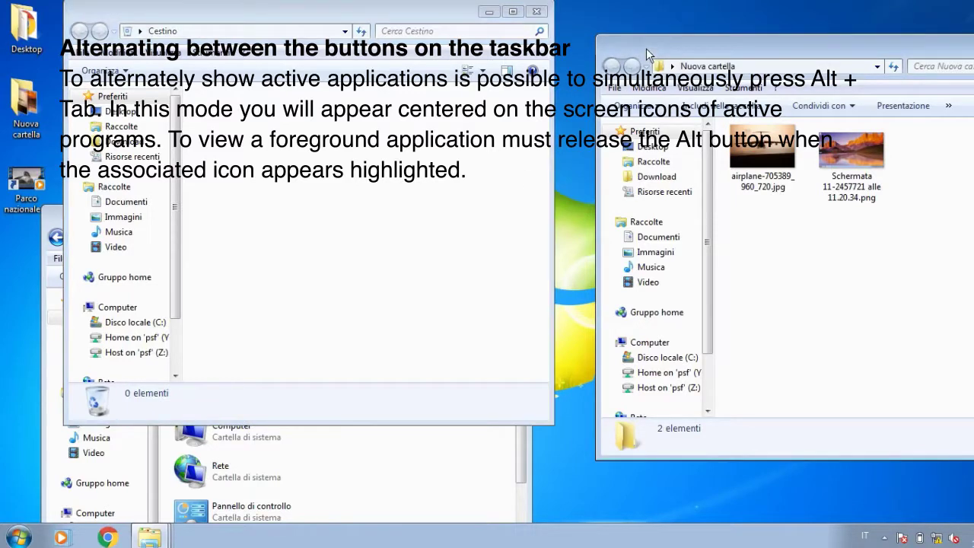
pyautogui.click(53, 222)
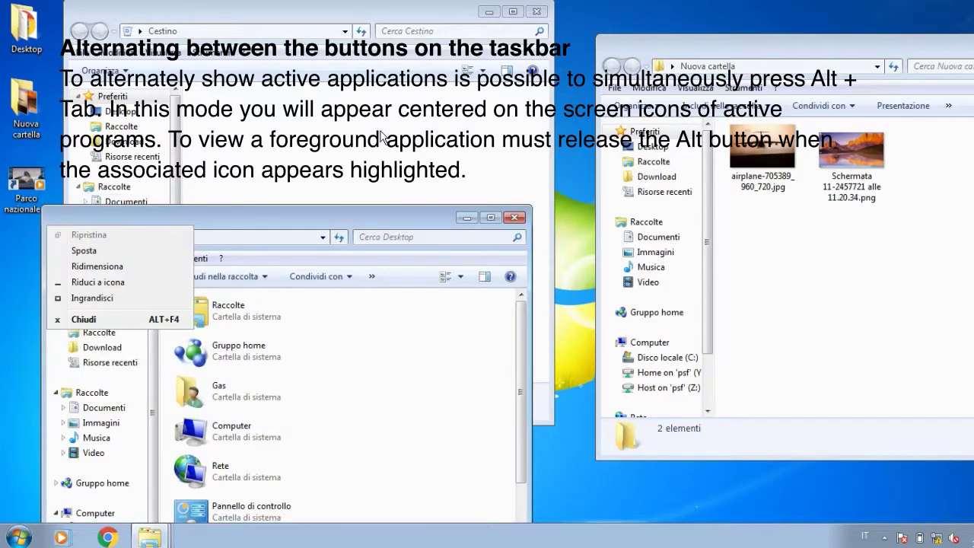
pyautogui.click(423, 17)
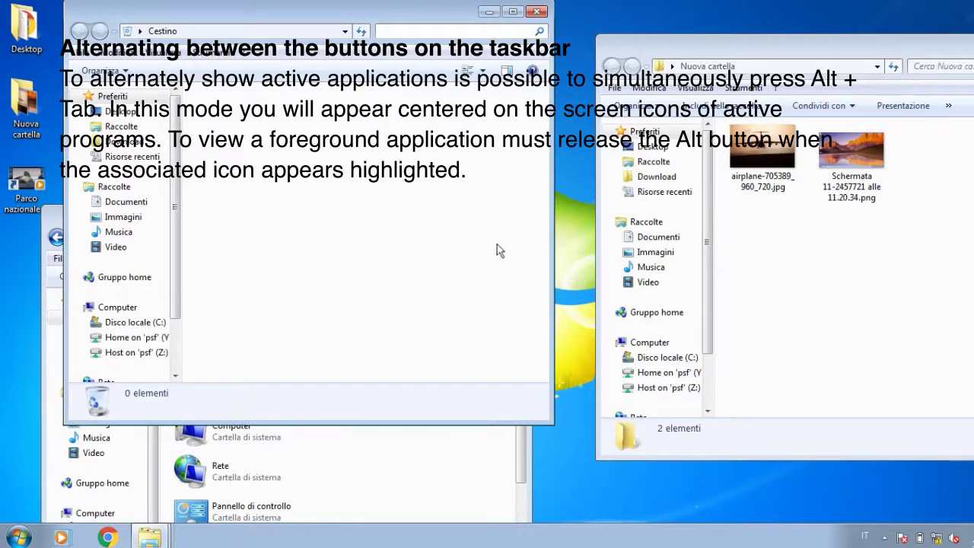
# Step: Alternate between the Desktop and Cestino windows using the window switcher
pyautogui.hotkey('alt', 'Tab')
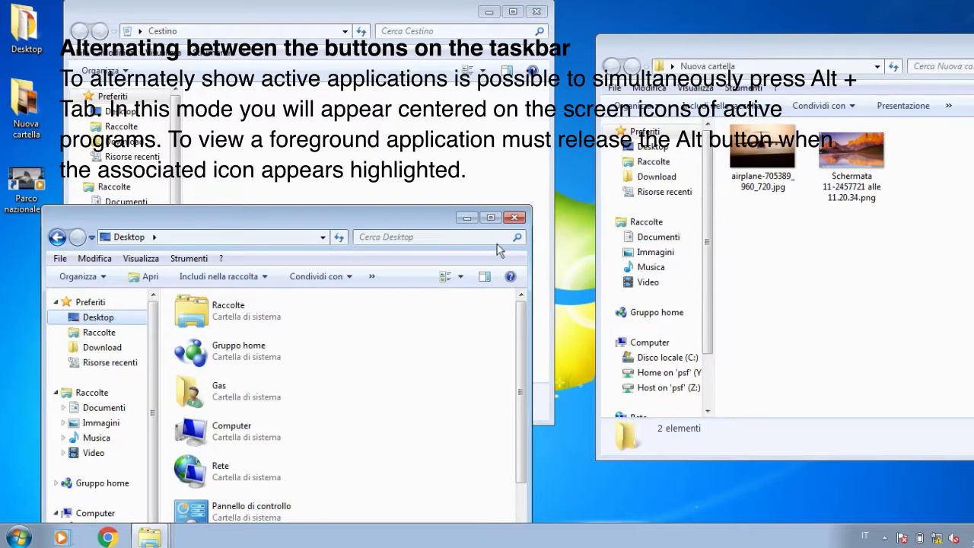
pyautogui.hotkey('alt', 'Tab')
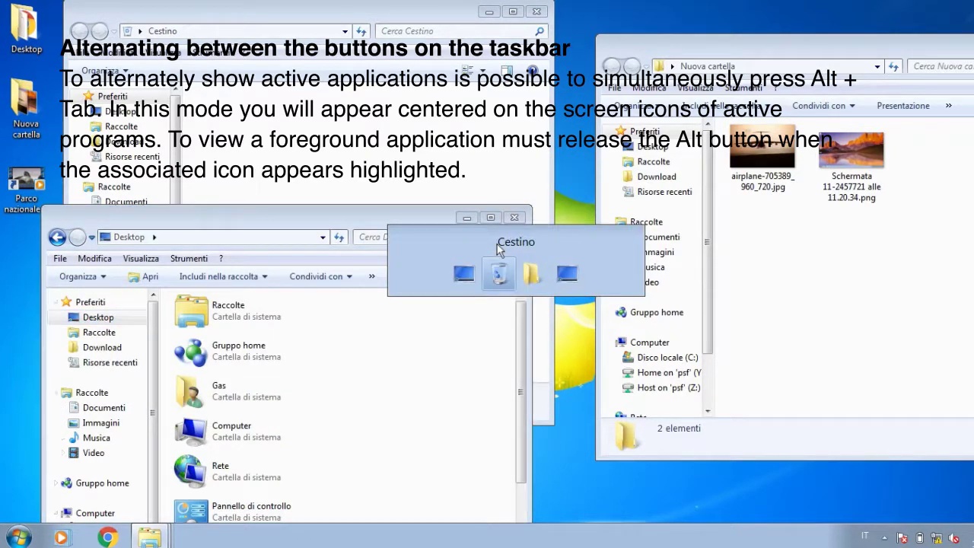
pyautogui.hotkey('alt', 'Tab')
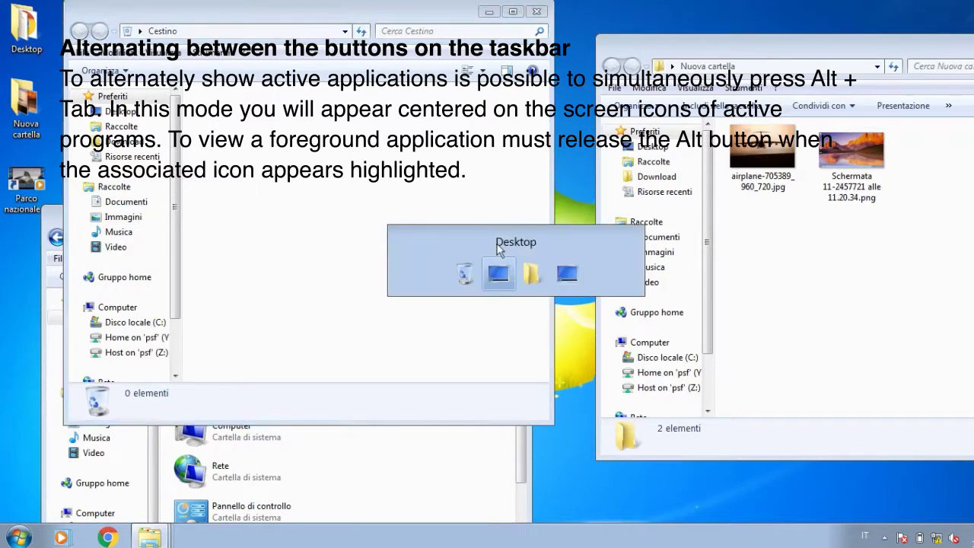
pyautogui.press('Tab')
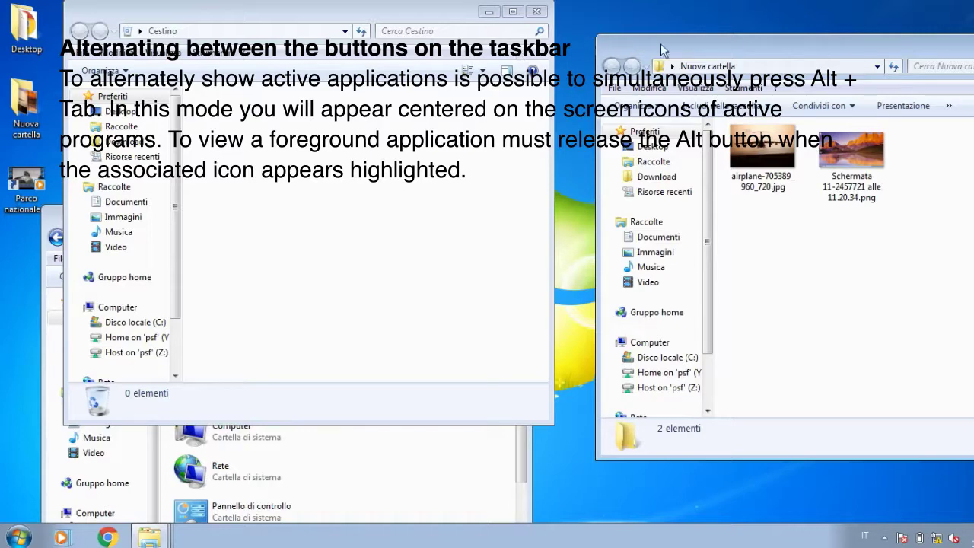
# Step: Move the Nuova cartella window over the edge of Cestino, and maximize and minimize Cestino, Nuova cartella and Desktop in turn
pyautogui.moveTo(662, 59); pyautogui.dragTo(434, 49)
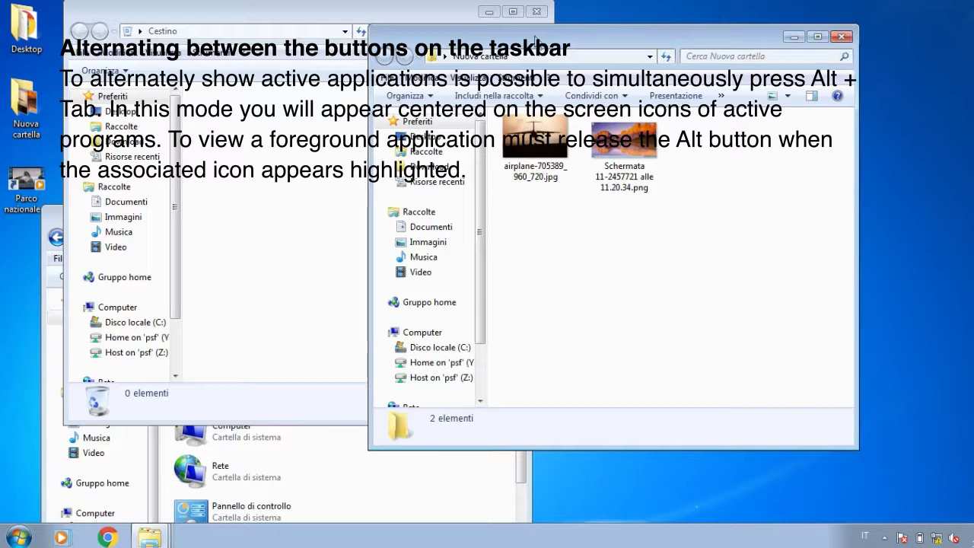
pyautogui.click(513, 10)
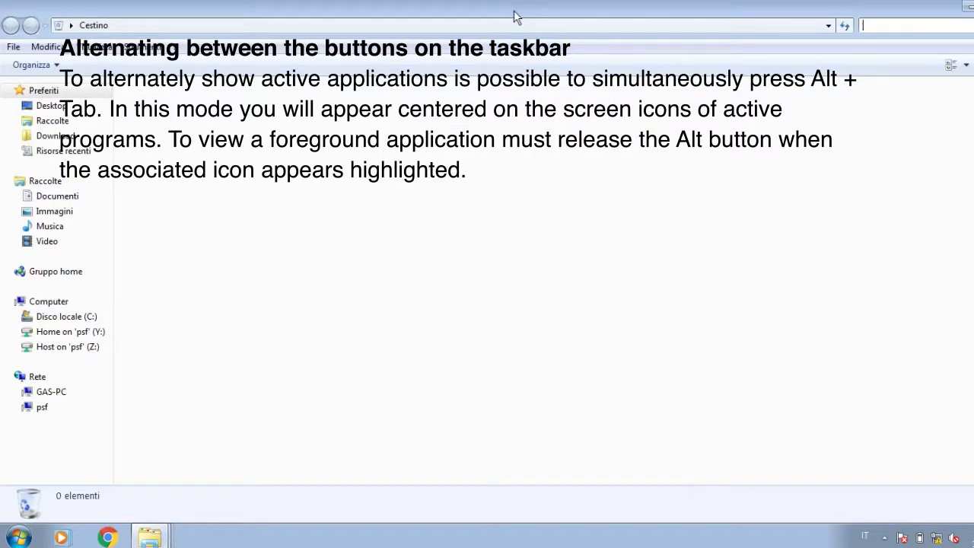
pyautogui.click(967, 6)
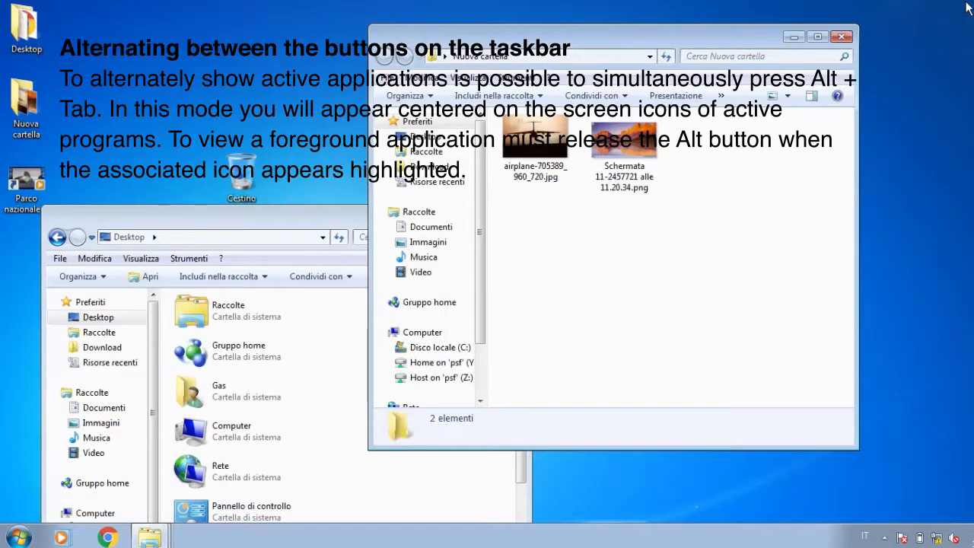
pyautogui.doubleClick(818, 36)
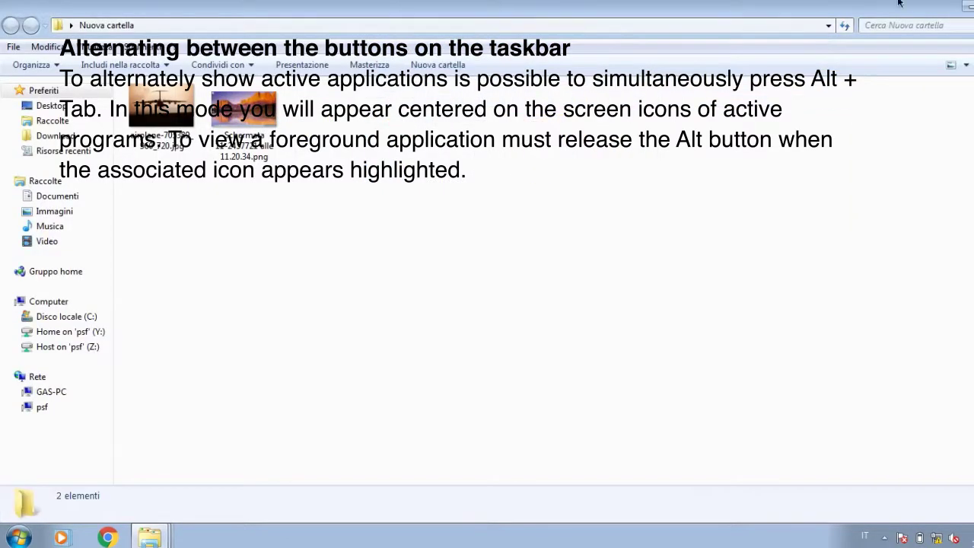
pyautogui.click(966, 5)
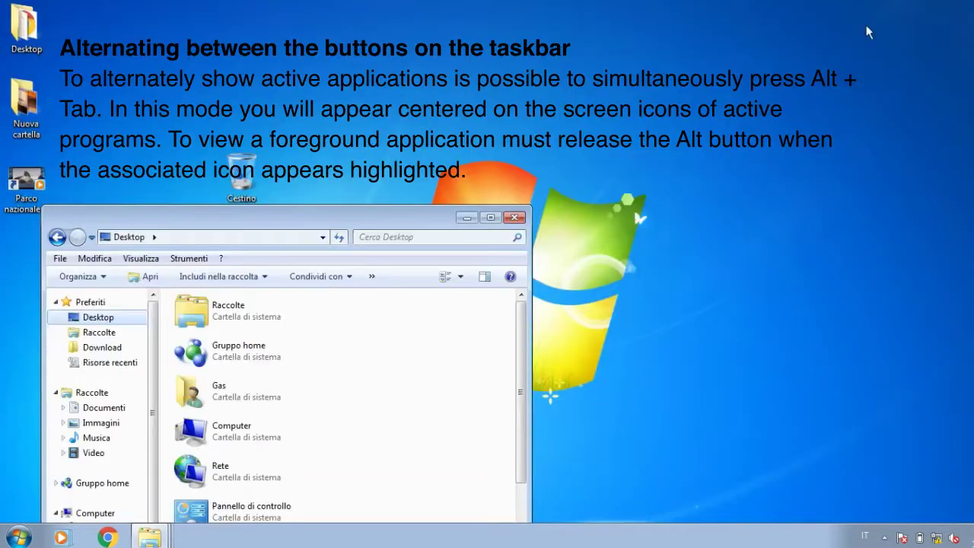
pyautogui.click(490, 218)
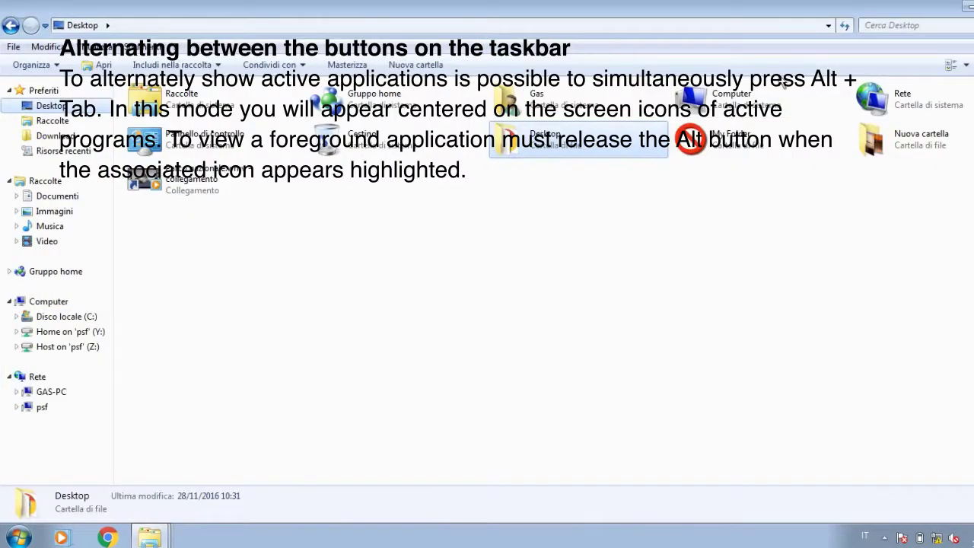
pyautogui.click(969, 7)
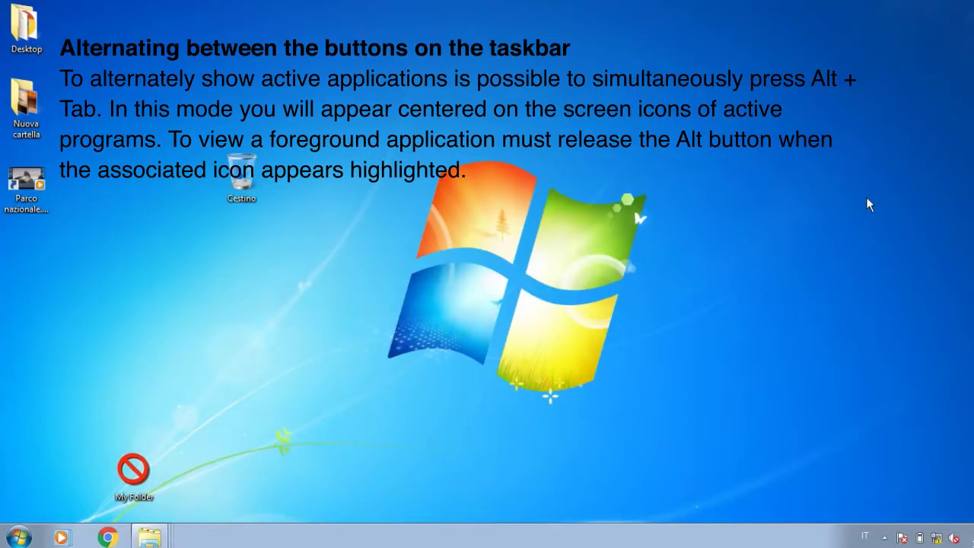
# Step: Restore the minimized windows with the window switcher and cycle its selection through Desktop, Nuova cartella and Cestino
pyautogui.hotkey('alt', 'Tab')
pyautogui.hotkey('alt', 'Tab')
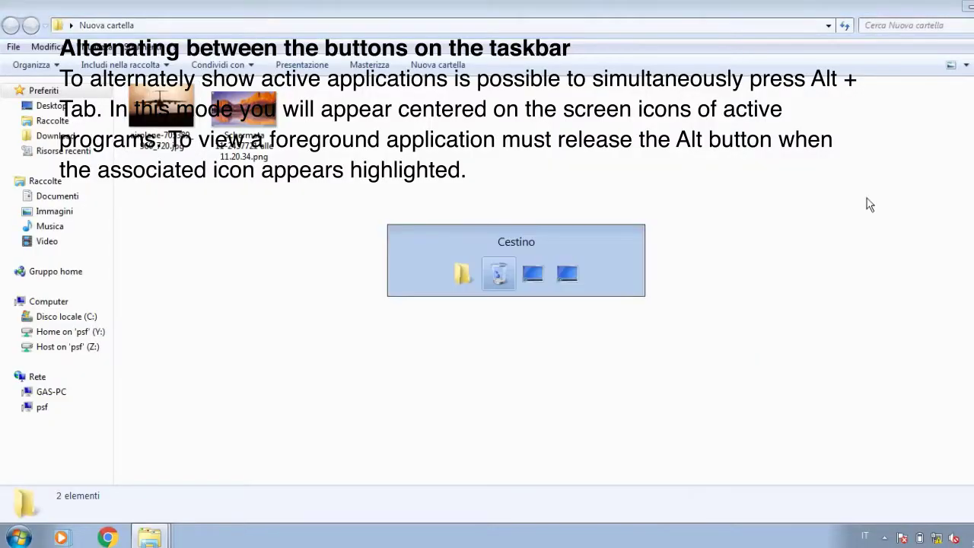
pyautogui.hotkey('alt', 'Tab')
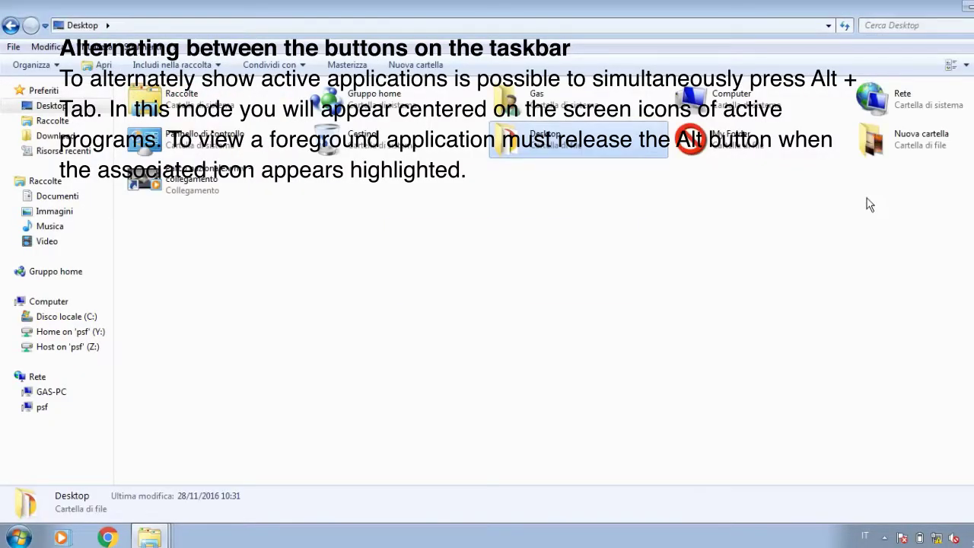
pyautogui.hotkey('alt', 'Tab')
pyautogui.press('Tab')
pyautogui.press('Tab')
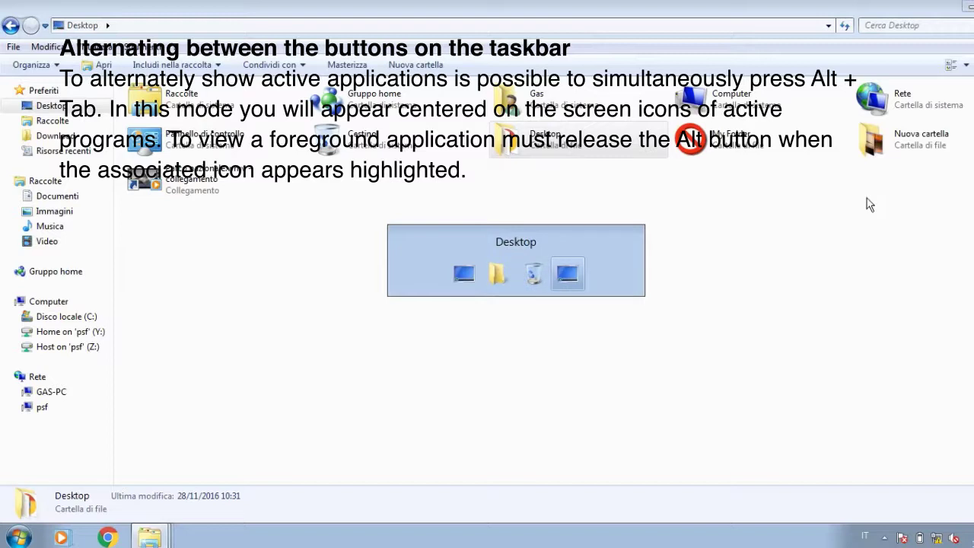
pyautogui.press('Tab')
pyautogui.press('Tab')
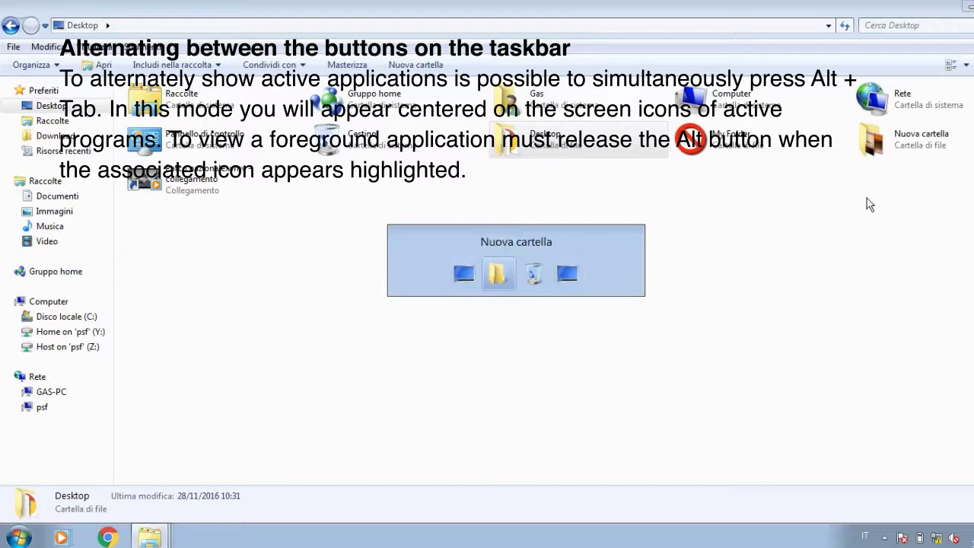
pyautogui.press('Tab')
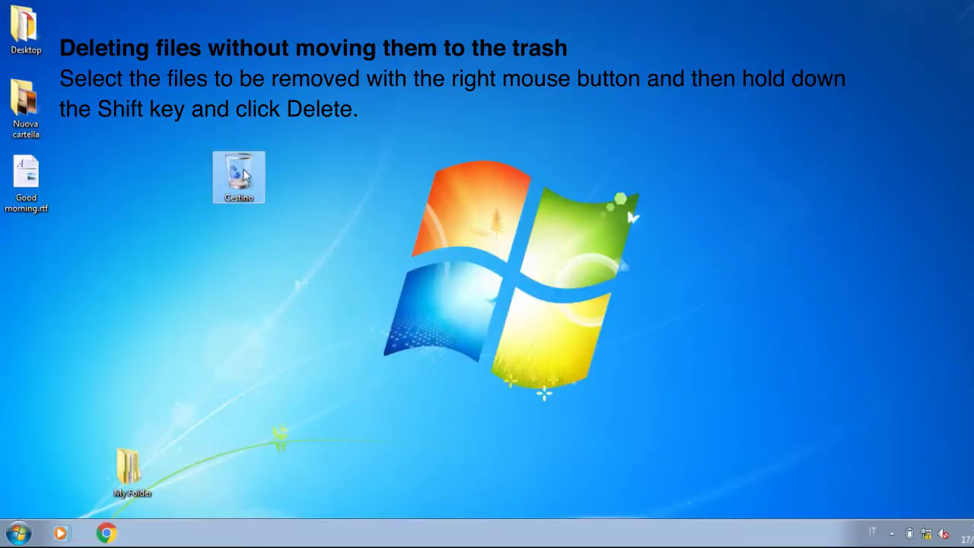
# Step: Open the Cestino and move Good morning.rtf away from the other icons to a free area of the desktop
pyautogui.doubleClick(244, 175)
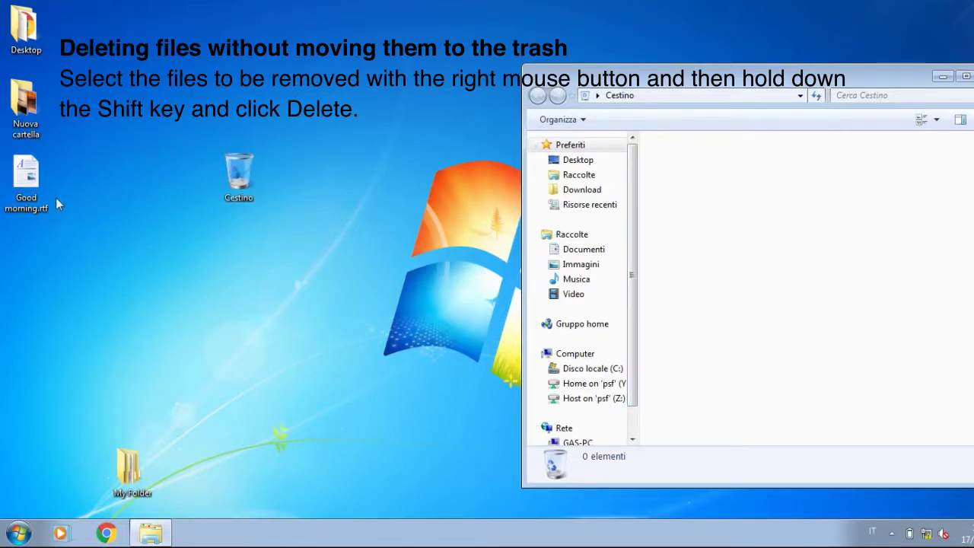
pyautogui.click(30, 188)
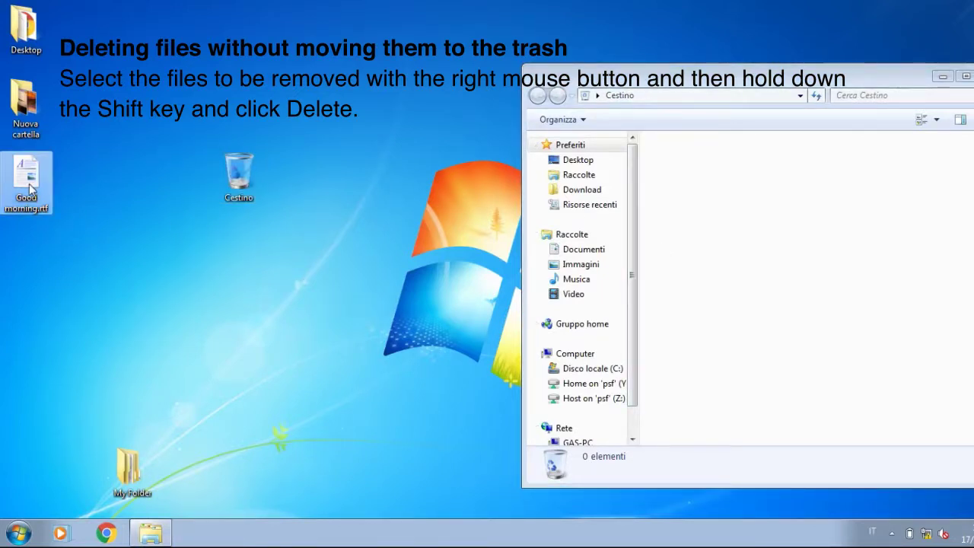
pyautogui.moveTo(30, 189); pyautogui.dragTo(122, 259)
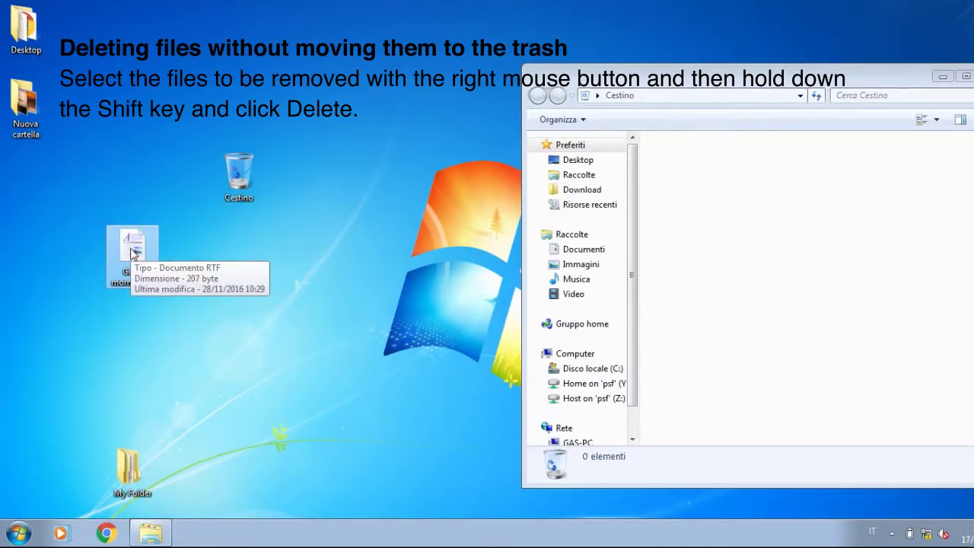
# Step: Delete Good morning.rtf permanently from the desktop without moving it to the Cestino
pyautogui.rightClick(132, 253)
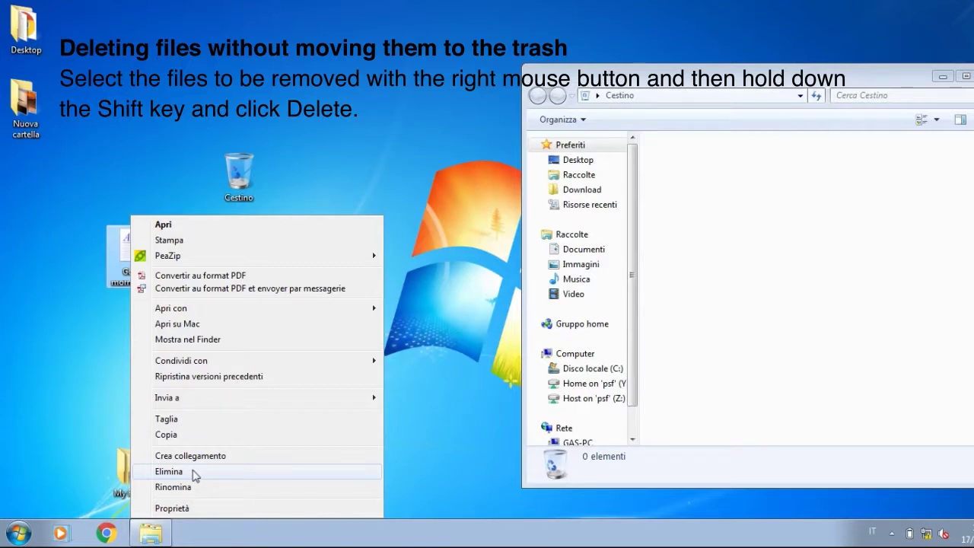
pyautogui.keyDown('shift'); pyautogui.click(193, 472); pyautogui.keyUp('shift')
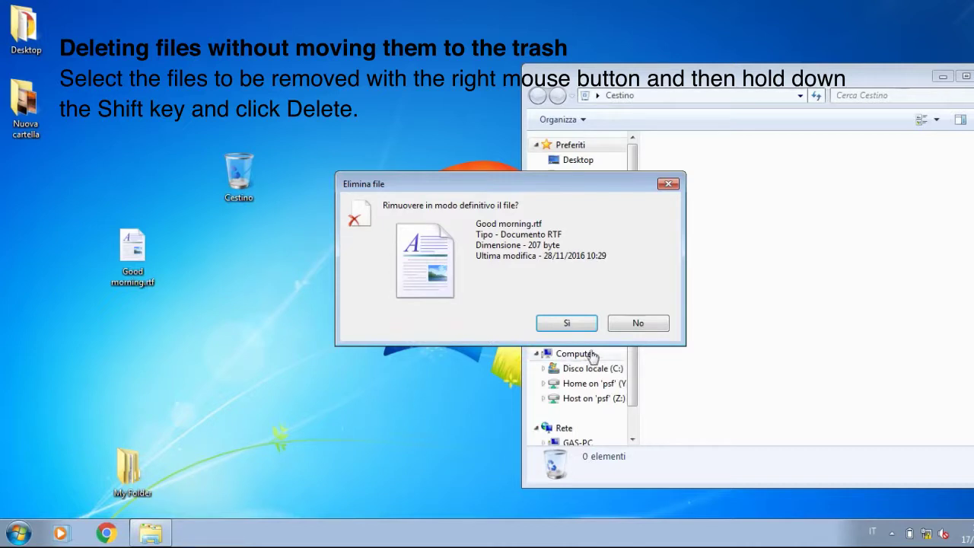
pyautogui.click(567, 324)
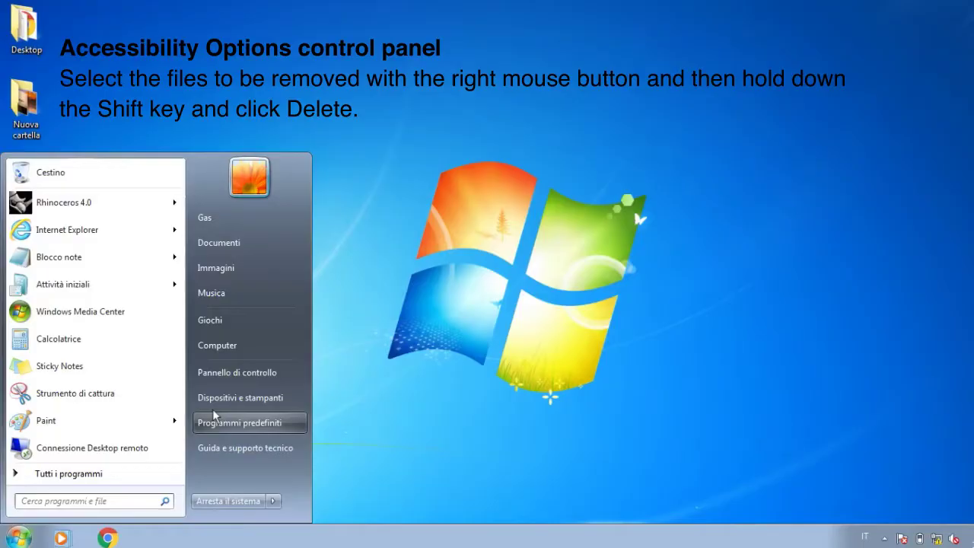
# Step: Open Centro accessibilità in the Pannello di controllo and start the Lente di ingrandimento
pyautogui.click(224, 373)
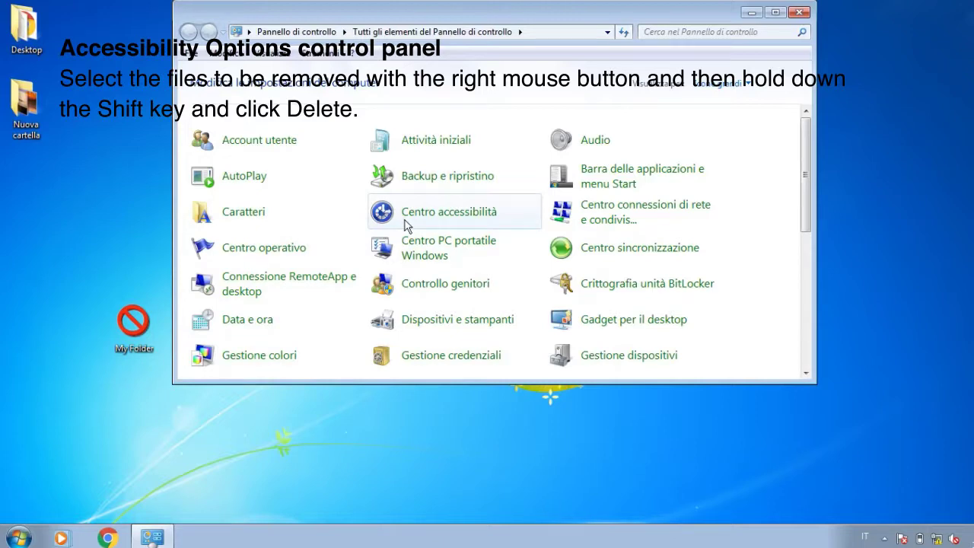
pyautogui.click(406, 221)
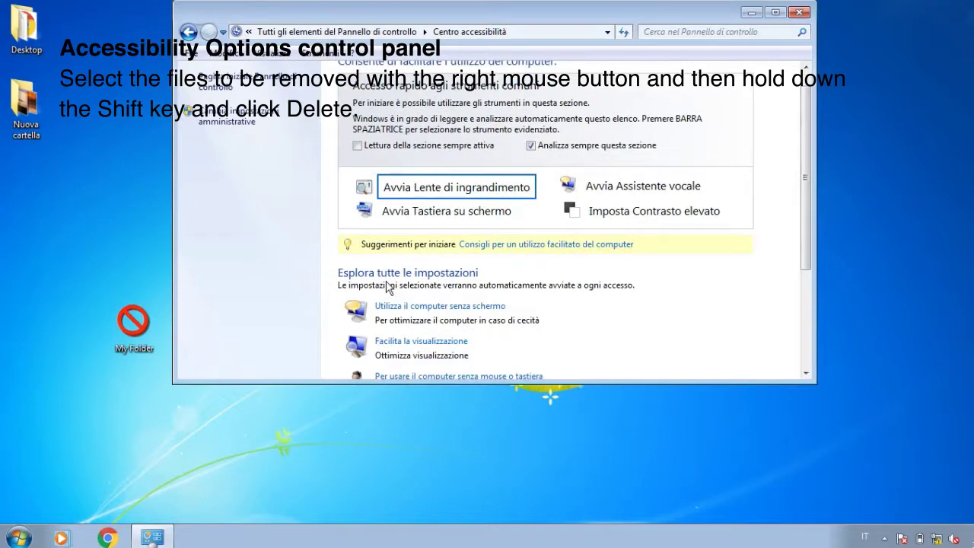
pyautogui.scroll(-3, 387, 286)
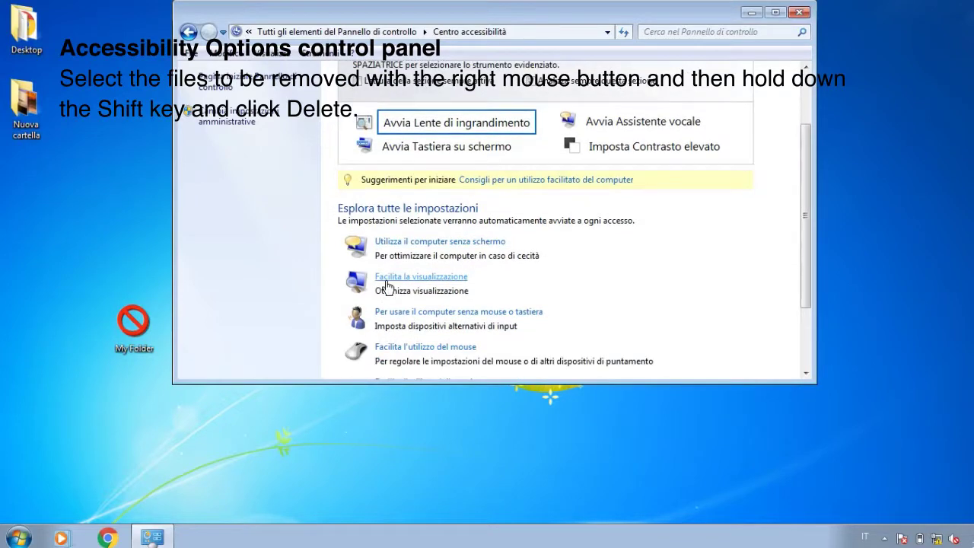
pyautogui.scroll(-2, 387, 287)
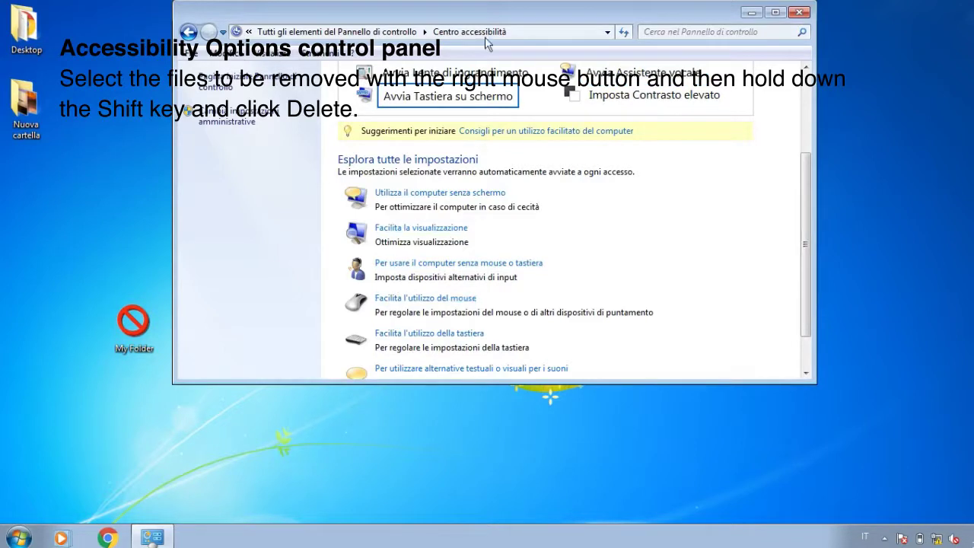
pyautogui.click(474, 74)
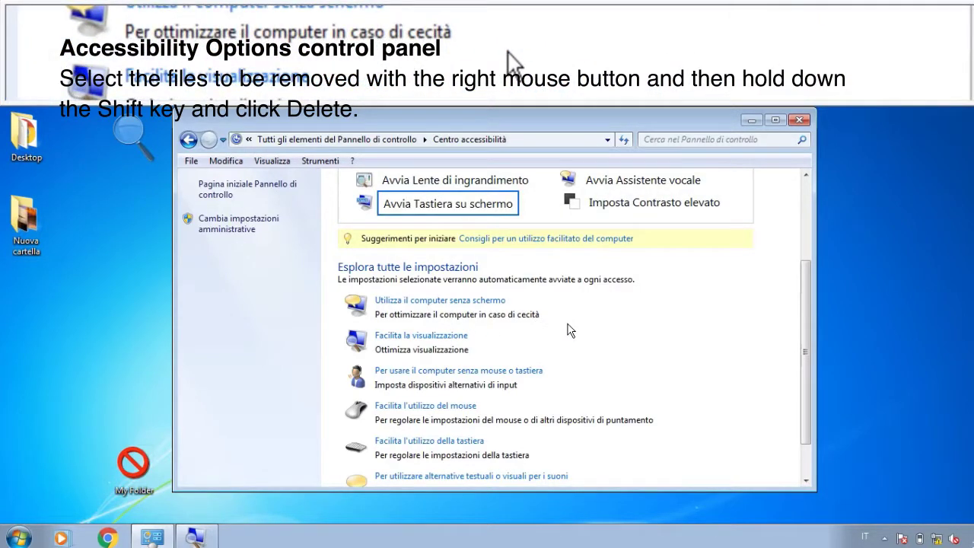
# Step: Look through the settings list of Centro accessibilità and open Facilita l'utilizzo del mouse
pyautogui.scroll(-1, 567, 330)
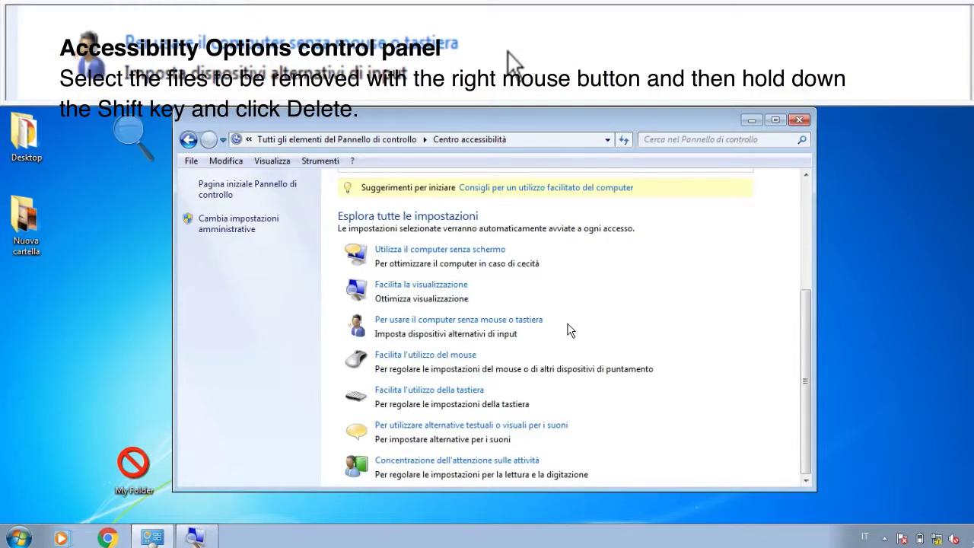
pyautogui.scroll(1, 551, 344)
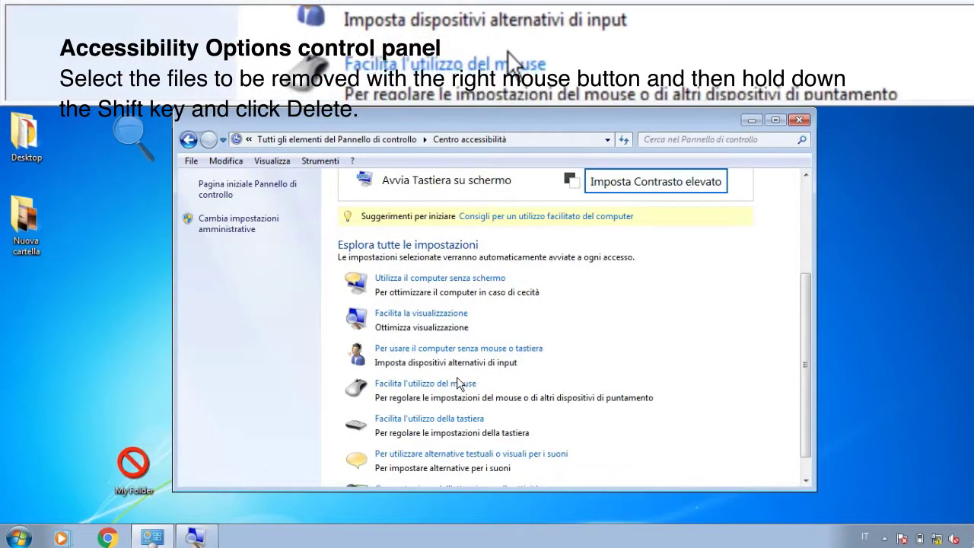
pyautogui.scroll(1, 459, 384)
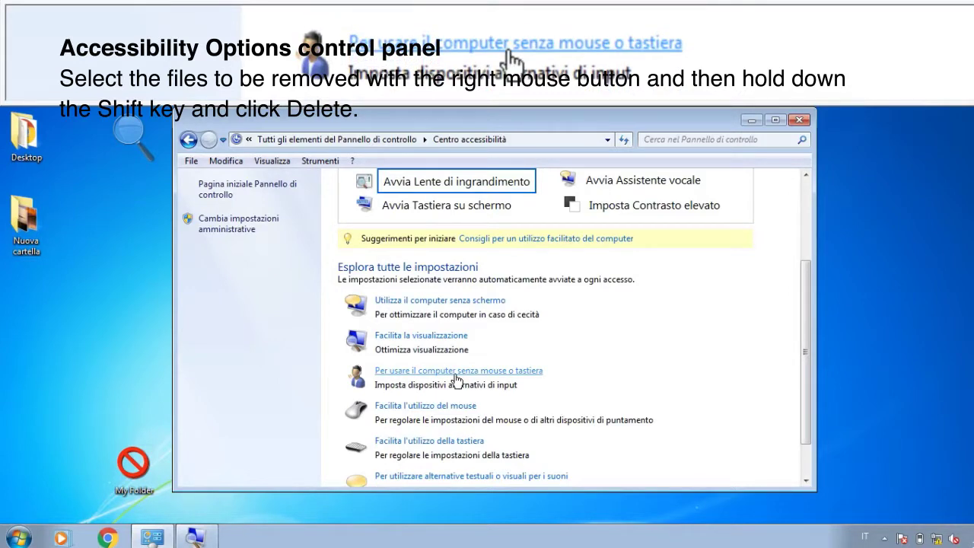
pyautogui.click(450, 405)
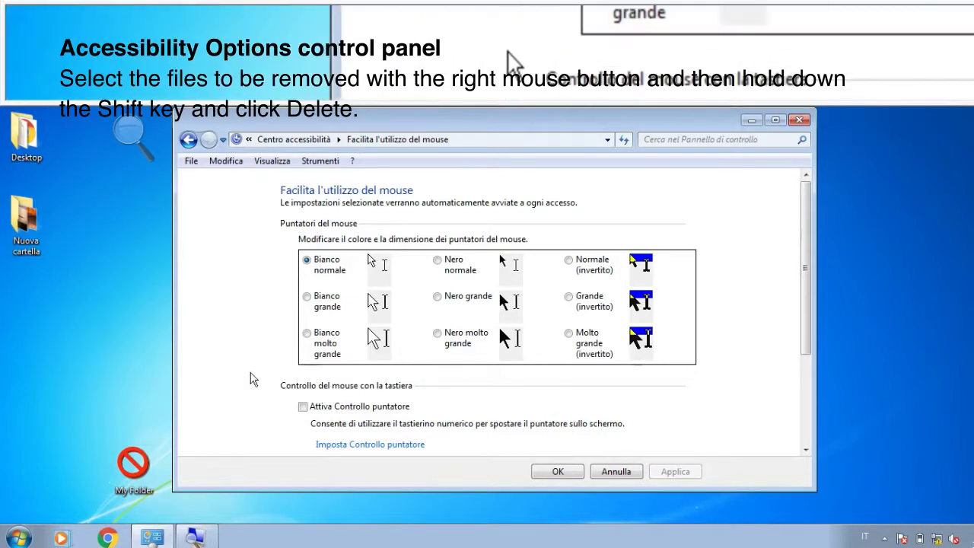
# Step: Turn on Attiva Controllo puntatore in Facilita l'utilizzo del mouse and apply the change
pyautogui.click(319, 406)
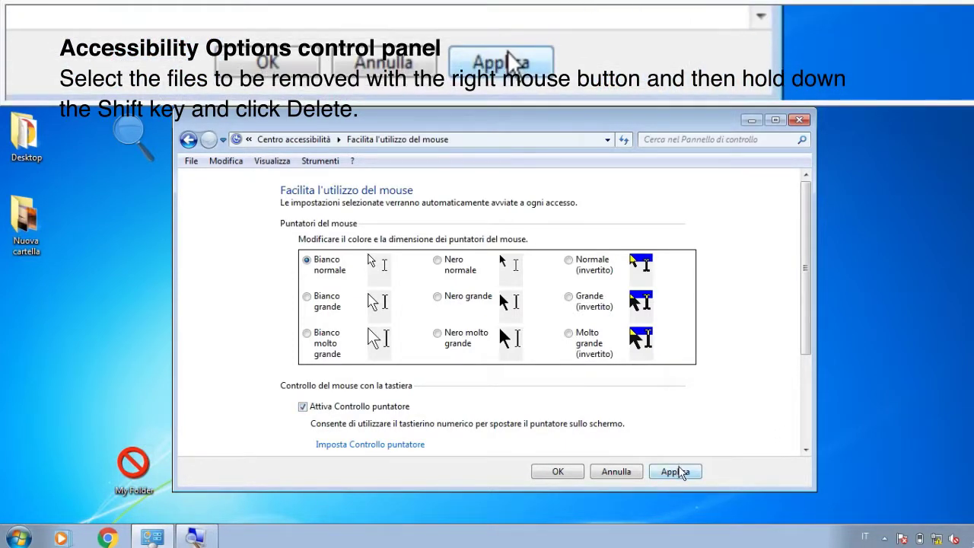
pyautogui.click(681, 471)
# Step: Move back through the options to Puntatori del mouse and select the Bianco molto grande pointer
pyautogui.hotkey('shift', 'Tab')
pyautogui.hotkey('shift', 'Tab')
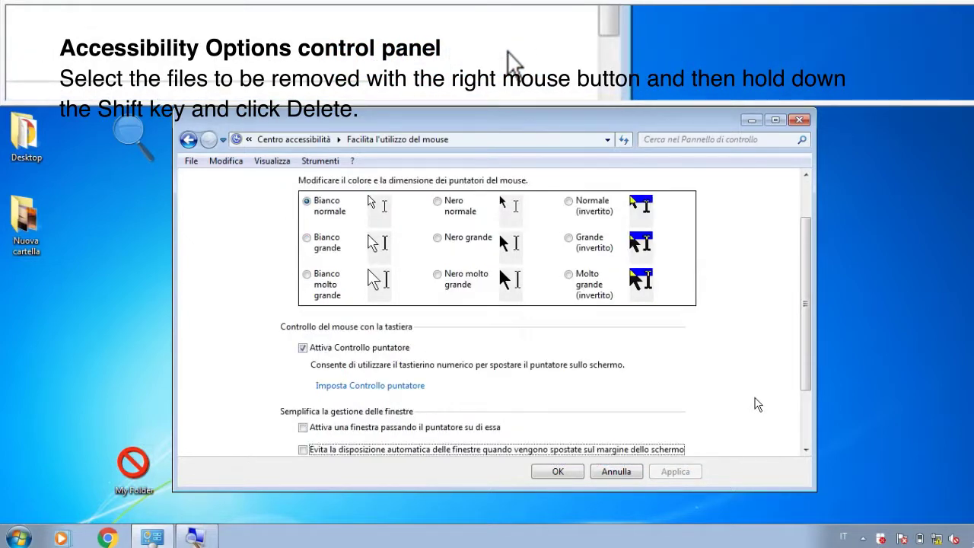
pyautogui.hotkey('shift', 'Tab')
pyautogui.hotkey('shift', 'Tab')
pyautogui.hotkey('shift', 'Tab')
pyautogui.hotkey('shift', 'Tab')
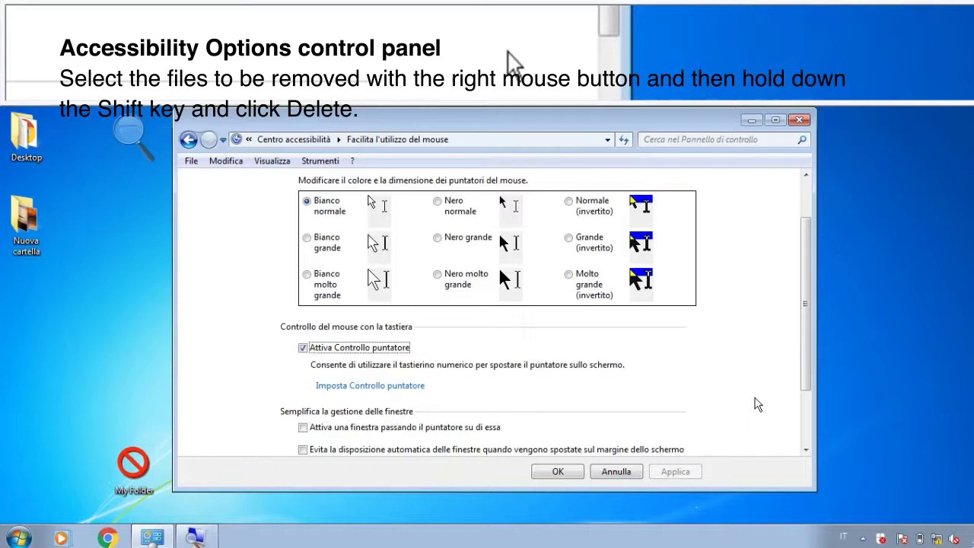
pyautogui.press('Down')
pyautogui.press('Down')
pyautogui.press('Tab')
pyautogui.press('Tab')
pyautogui.press('Tab')
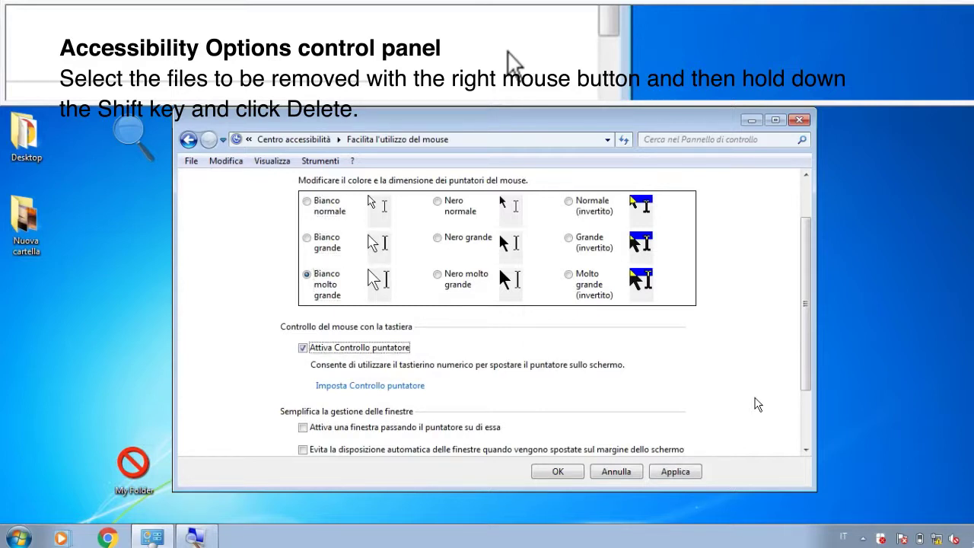
# Step: Switch the mouse pointer choice to Bianco normale and back to Bianco molto grande
pyautogui.hotkey('shift', 'Tab')
pyautogui.hotkey('shift', 'Tab')
pyautogui.hotkey('shift', 'Tab')
pyautogui.press('Up')
pyautogui.press('Up')
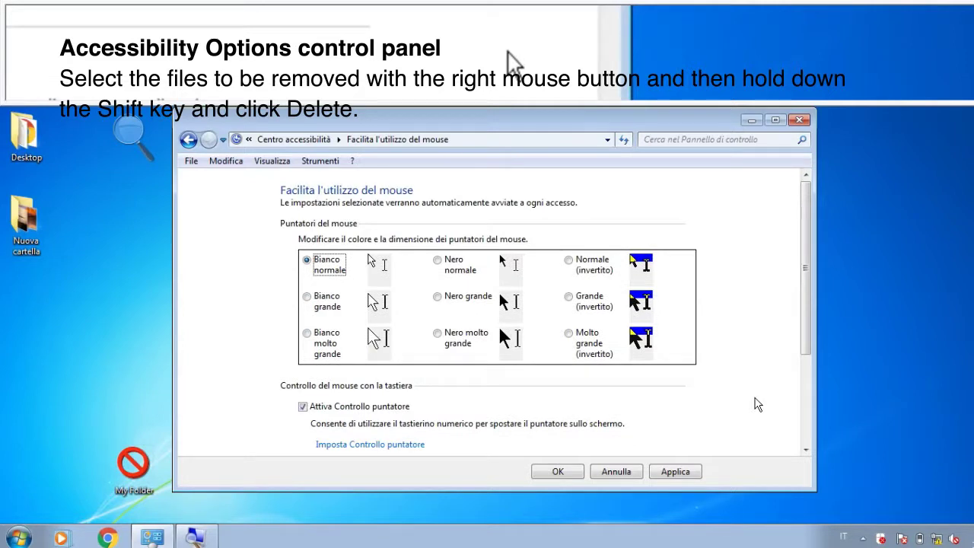
pyautogui.press('Down')
pyautogui.press('Down')
pyautogui.press('Tab')
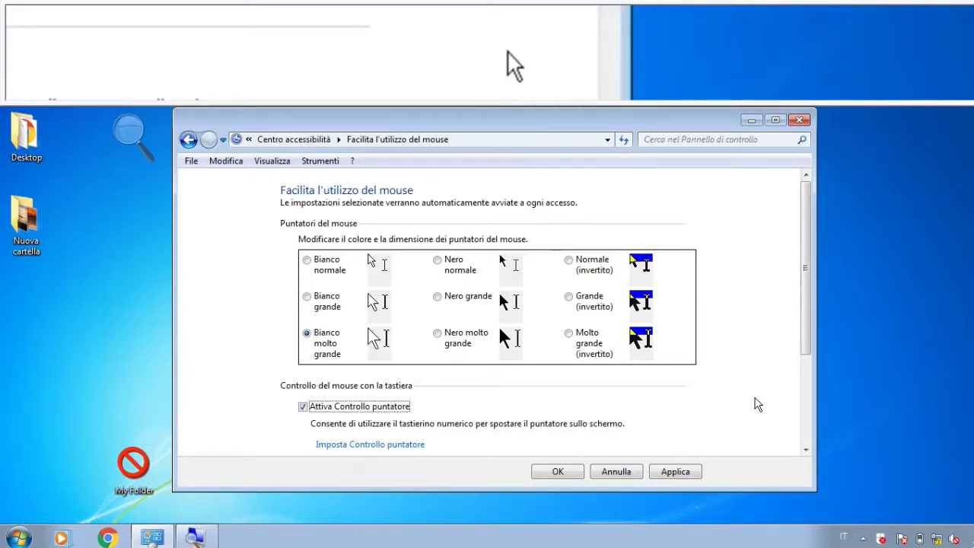
# Step: Go through the remaining mouse options and return to Centro accessibilità, discarding the unapplied pointer change
pyautogui.press('Tab')
pyautogui.press('Tab')
pyautogui.press('Tab')
pyautogui.press('Tab')
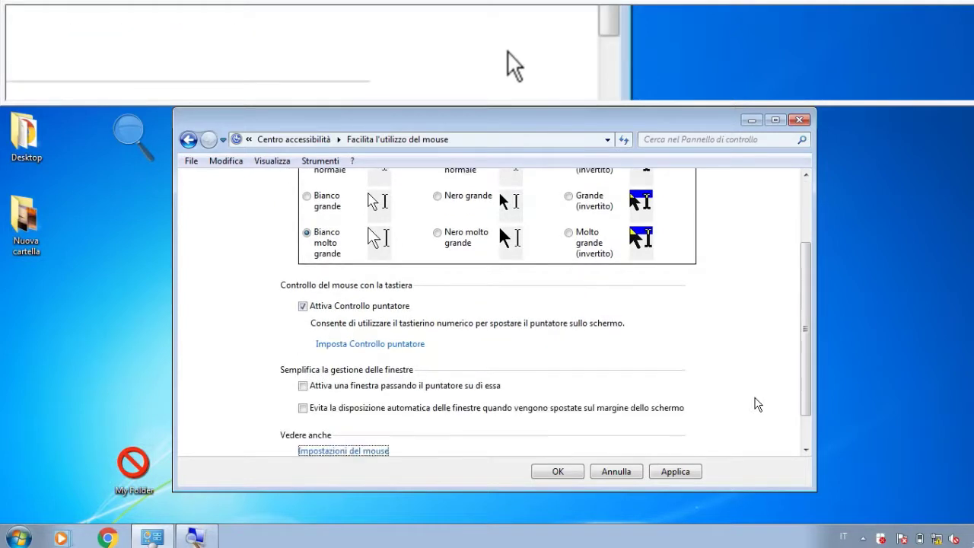
pyautogui.press('Tab')
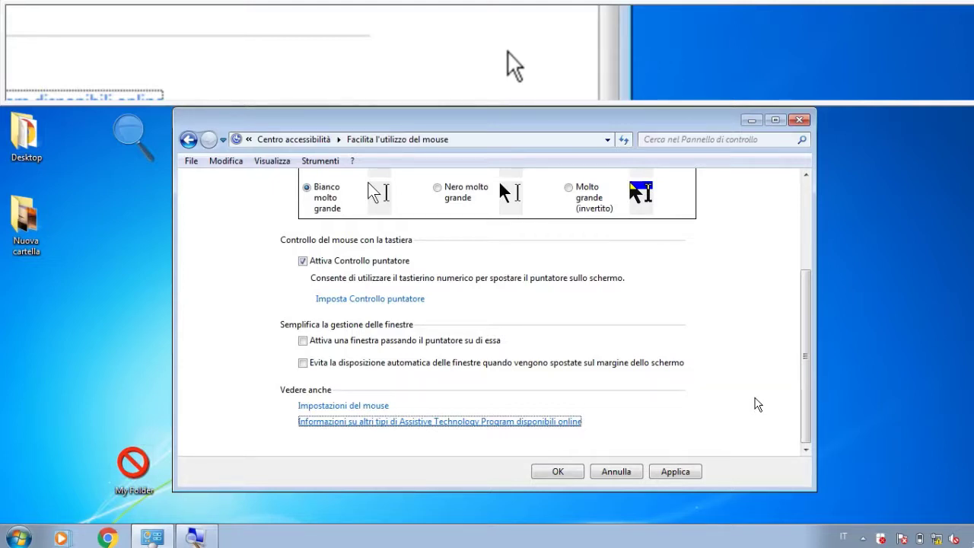
pyautogui.press('Tab')
pyautogui.press('Tab')
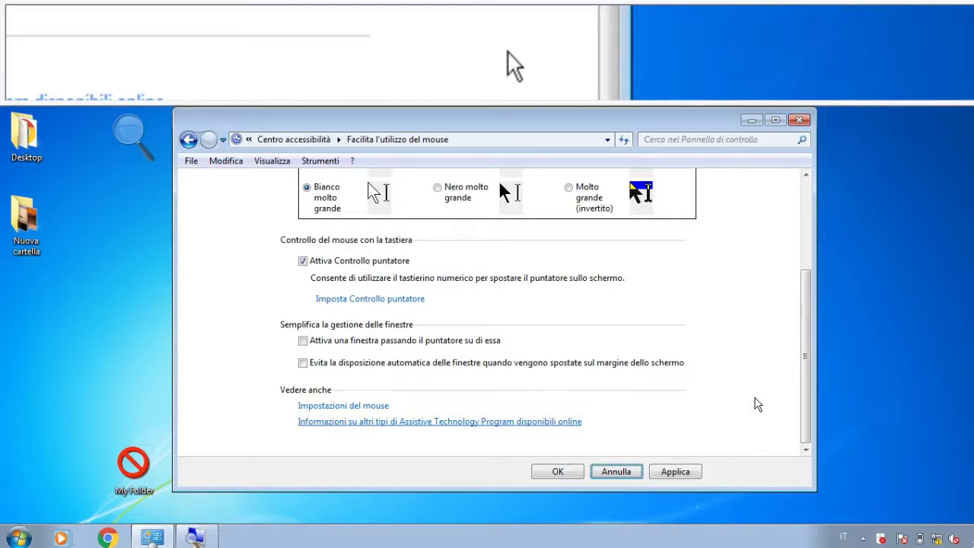
pyautogui.press('Return')
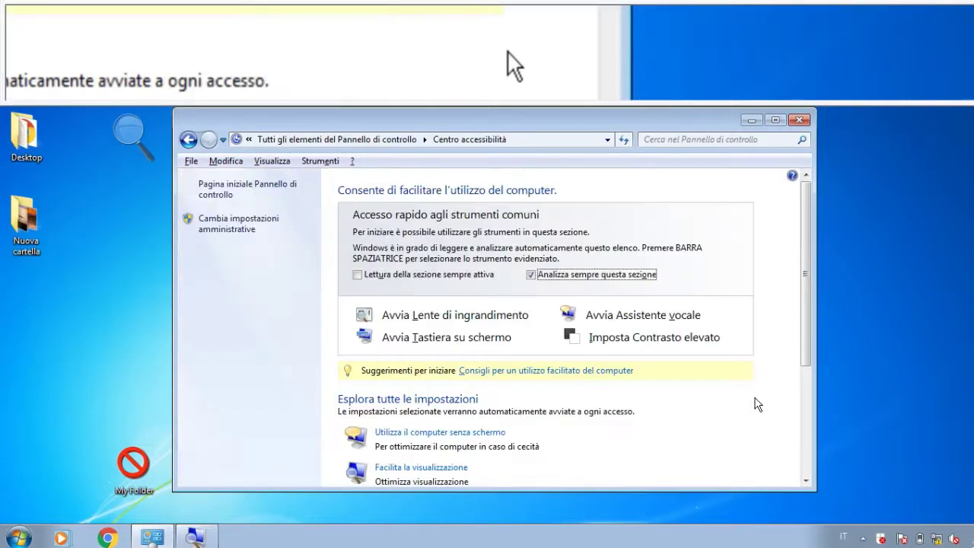
# Step: Close the Lente di ingrandimento
pyautogui.click(133, 134)
pyautogui.click(277, 120)
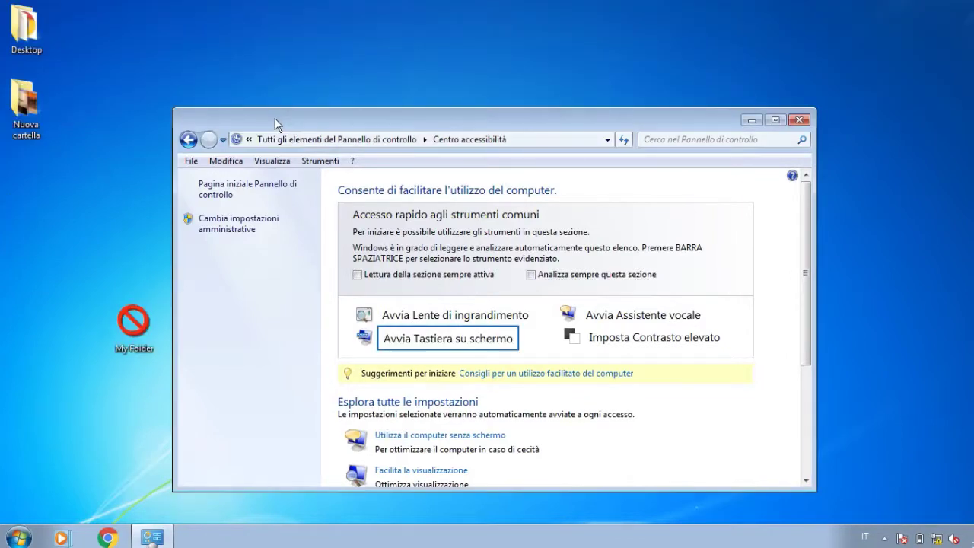